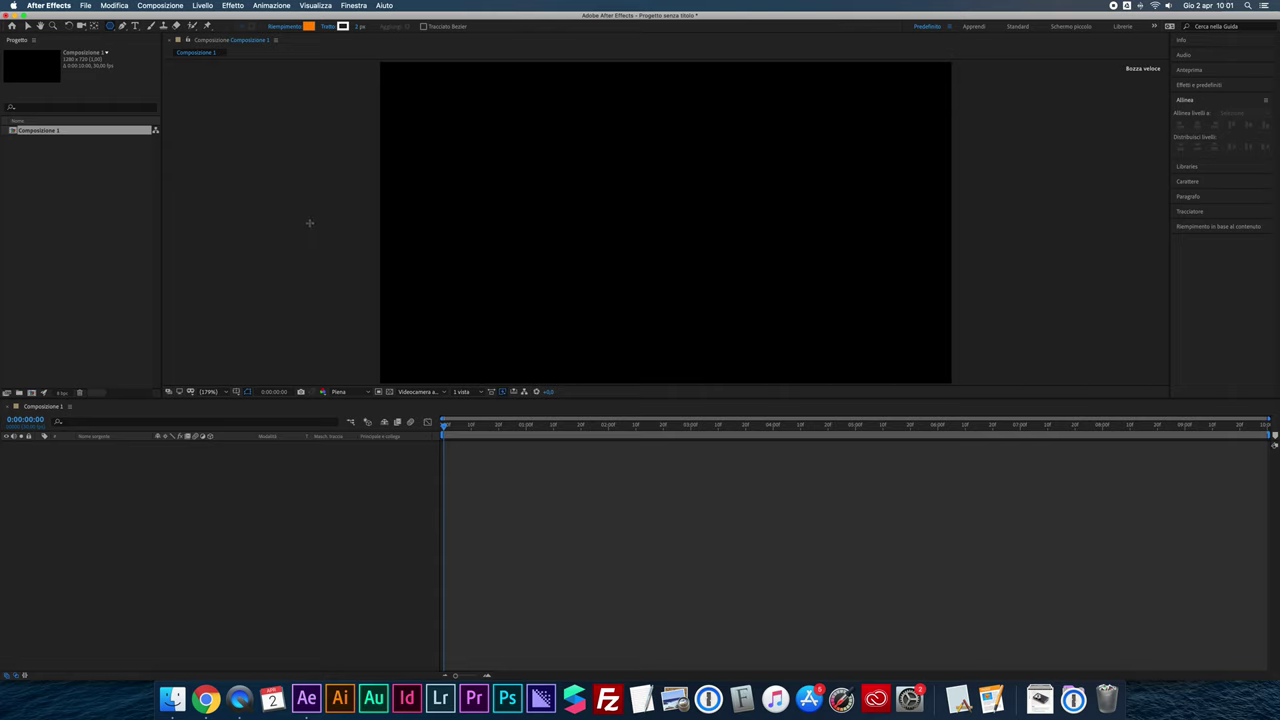
Step: Draw a trial orange rectangle, expand its path properties, then delete the layer
drag(111, 26, 155, 26)
drag(472, 131, 673, 259)
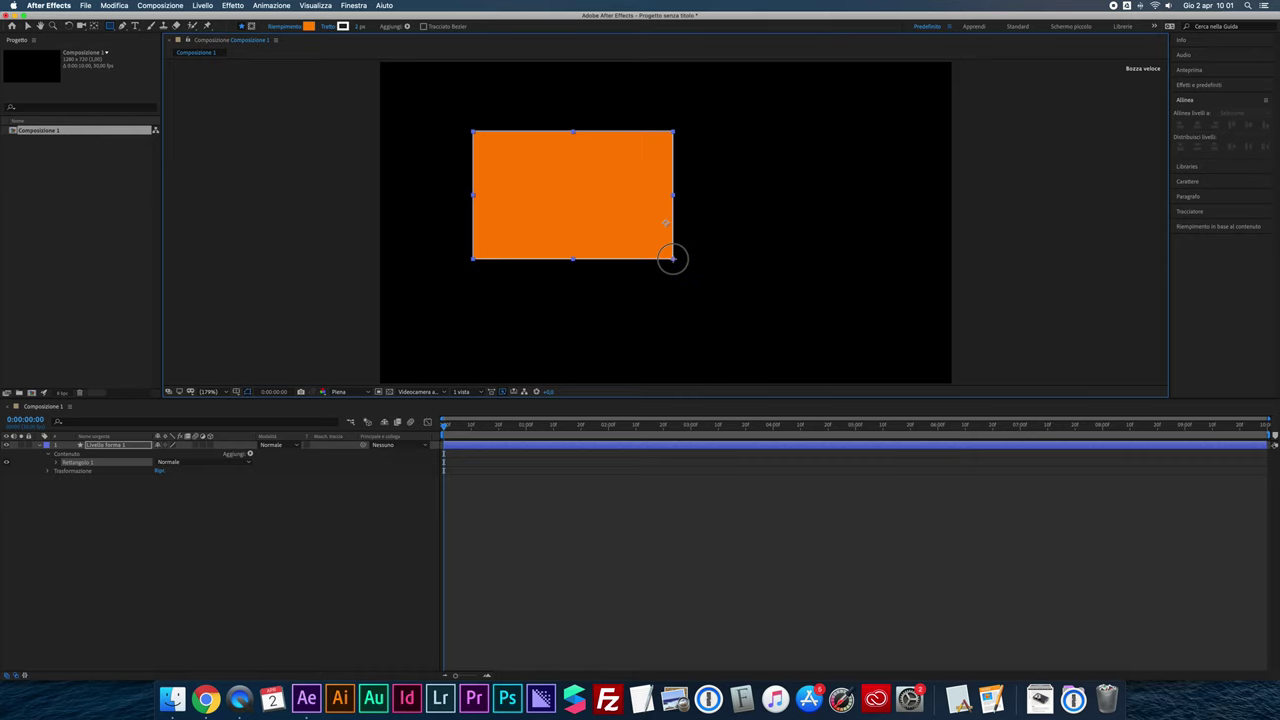
click(56, 463)
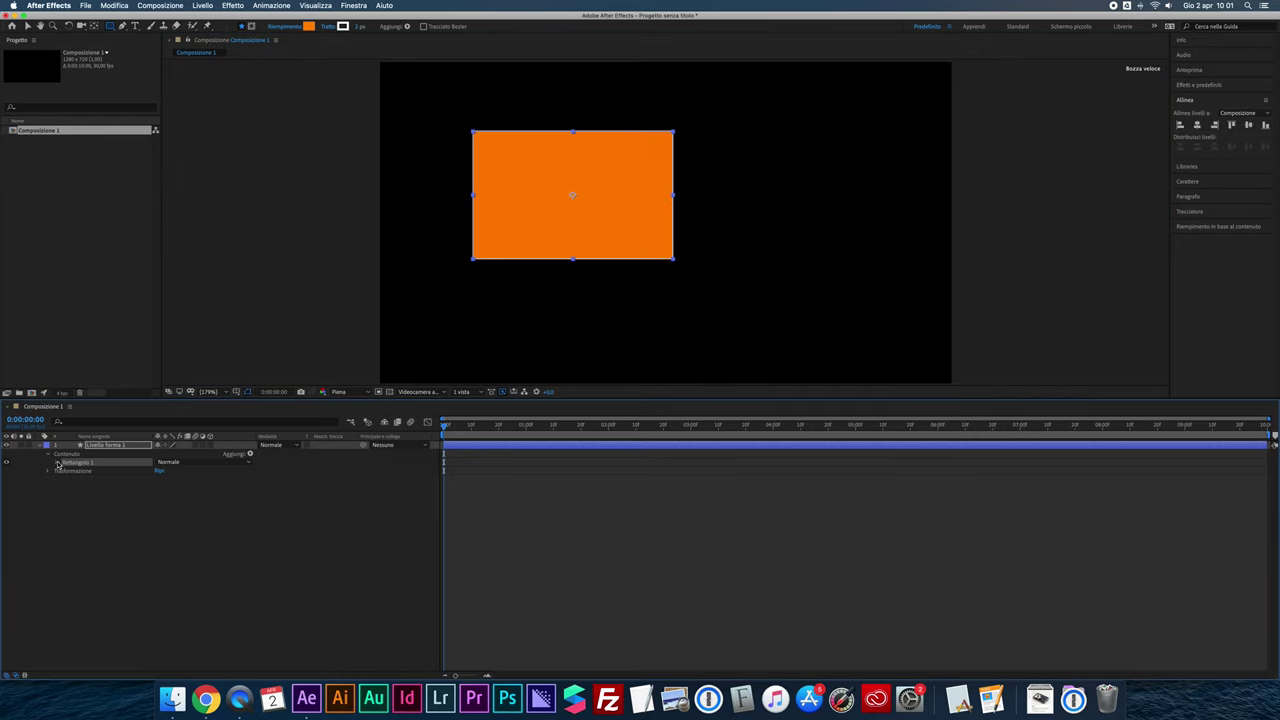
click(65, 471)
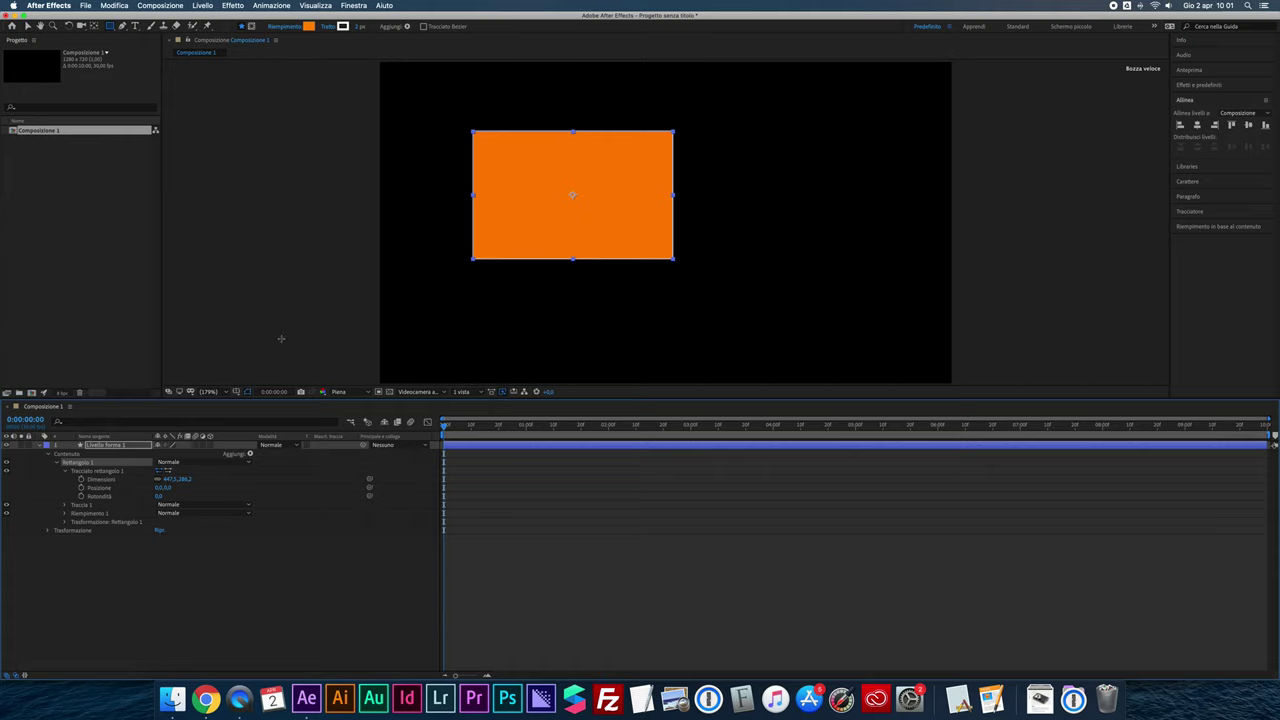
click(115, 444)
key(Delete)
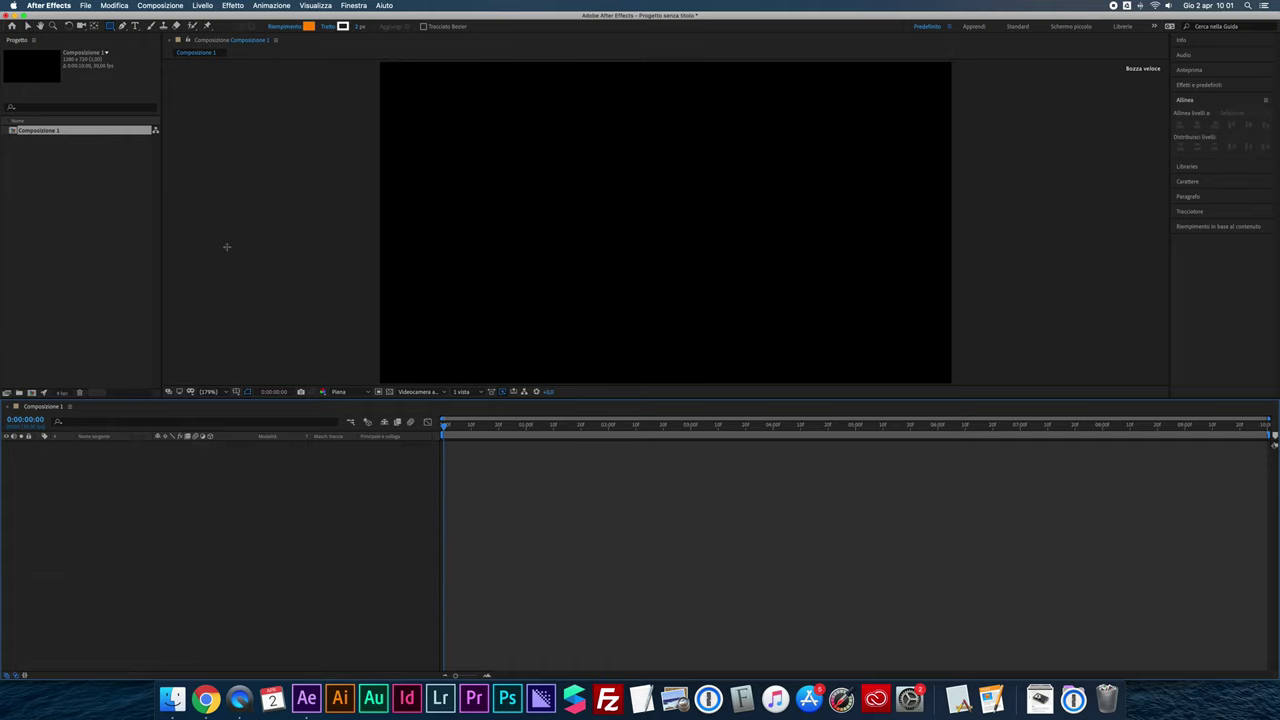
Step: Enable Tracciato Bezier and draw an orange rectangle, revealing its Tracciato 1 path for Pen editing
click(424, 27)
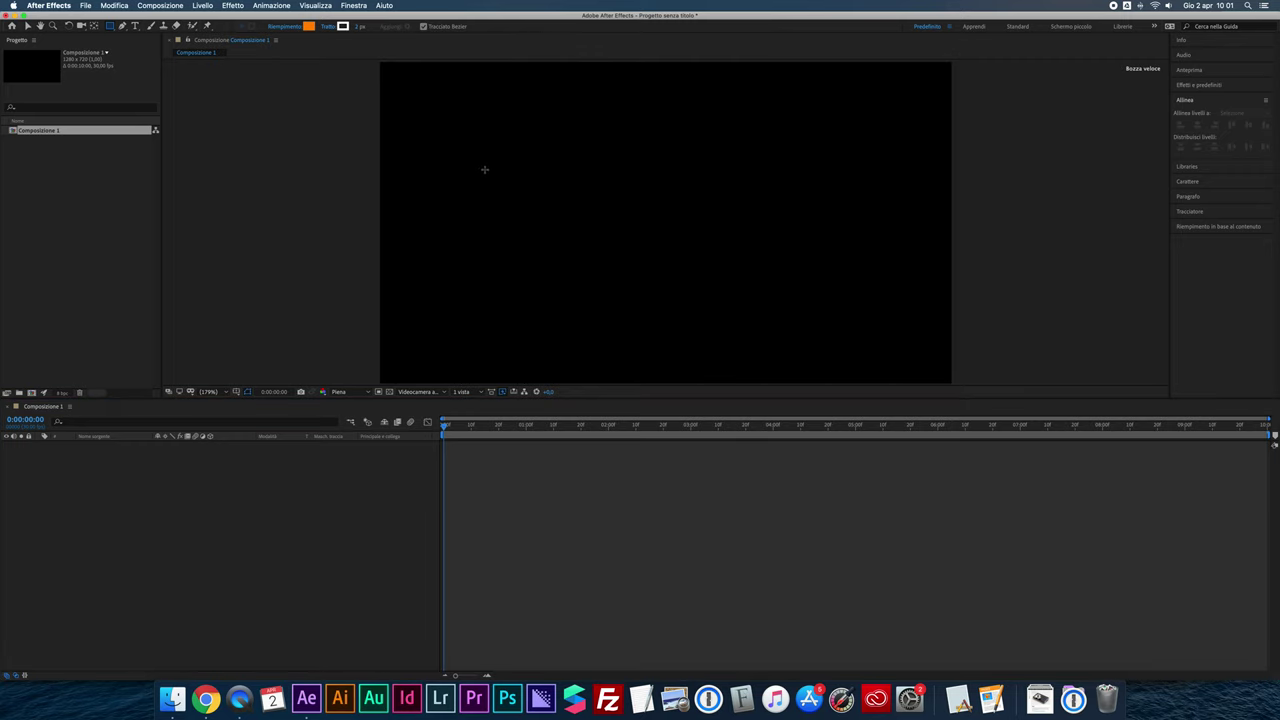
drag(468, 149, 737, 290)
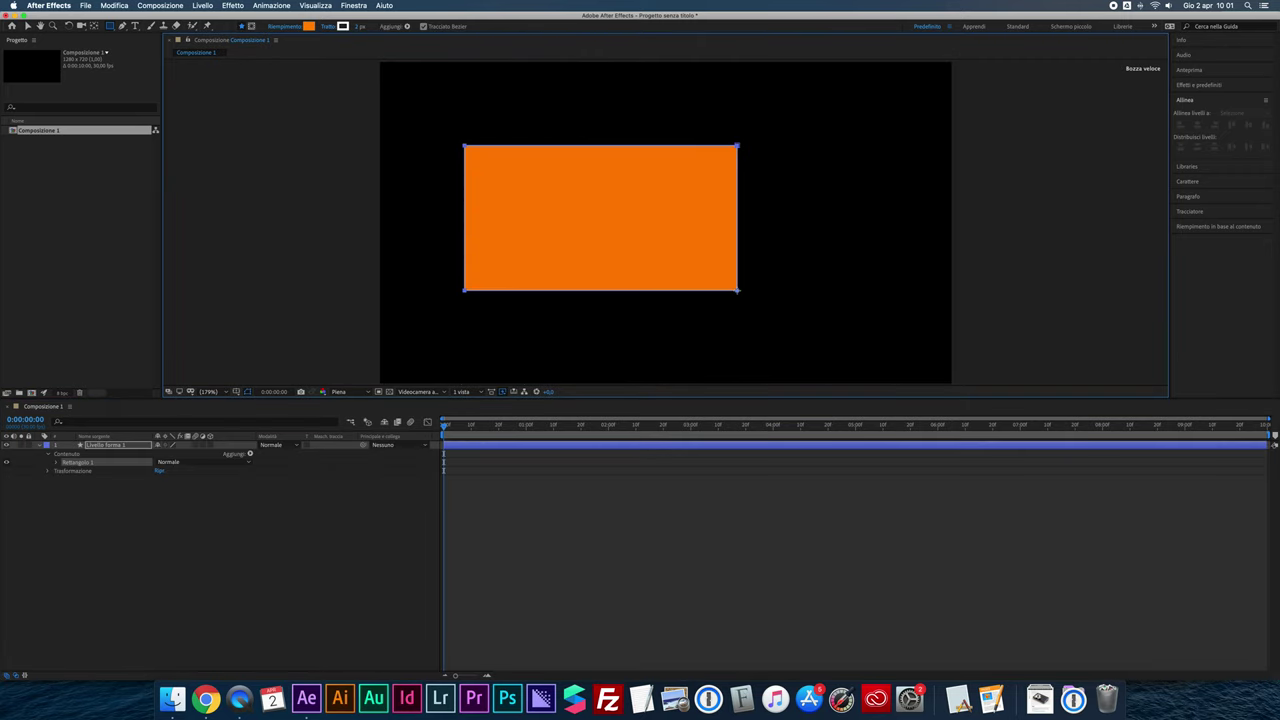
click(57, 463)
click(65, 471)
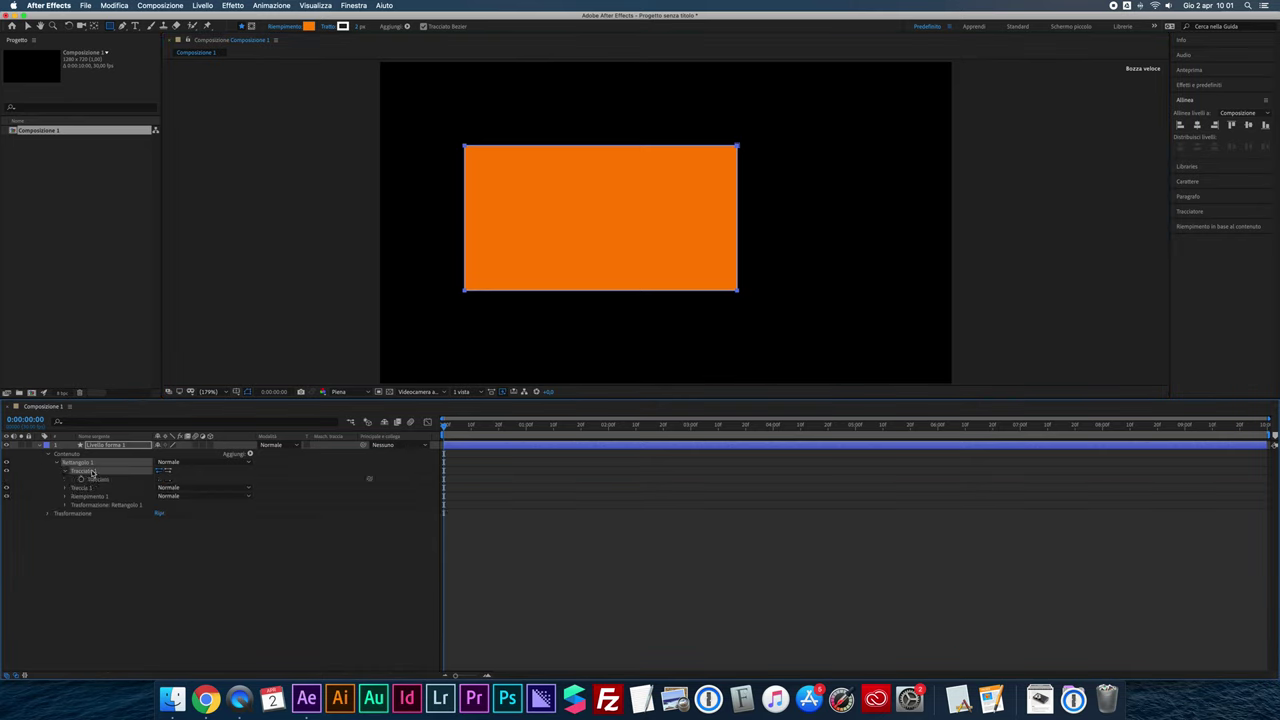
click(122, 25)
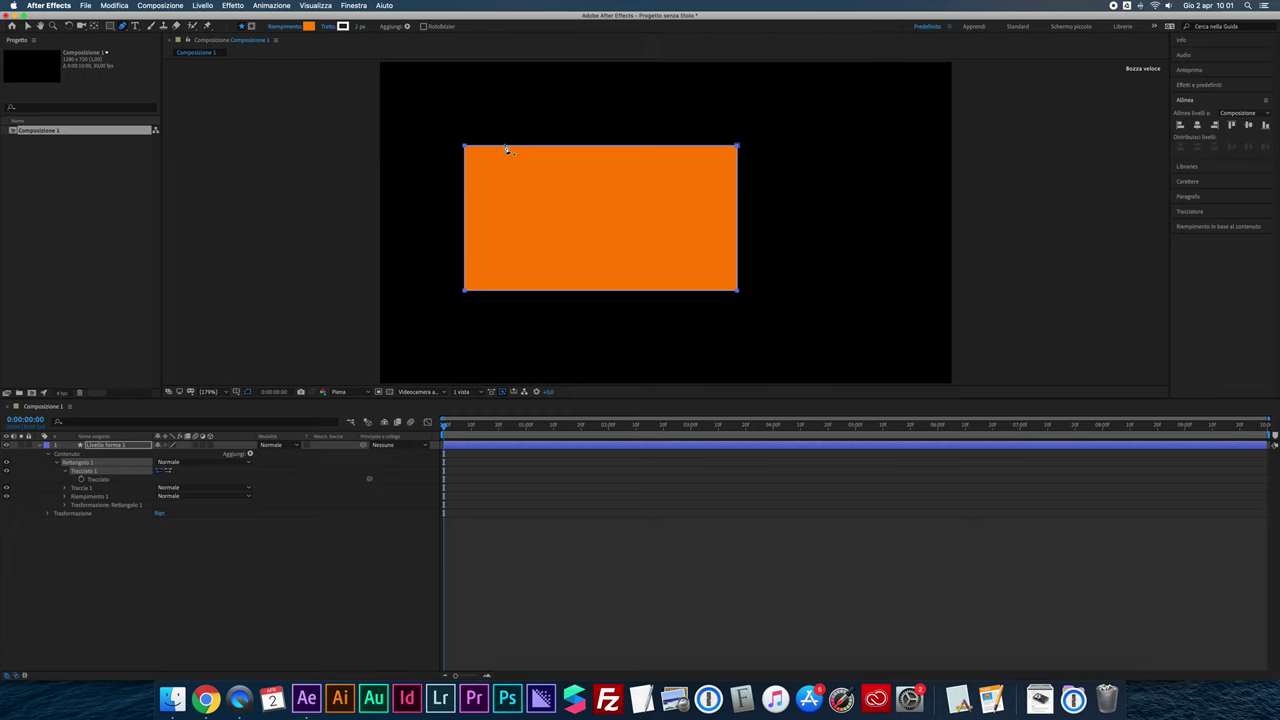
Step: Add test vertices to the rectangle, pulling the top into a peak and curving the bottom
click(505, 146)
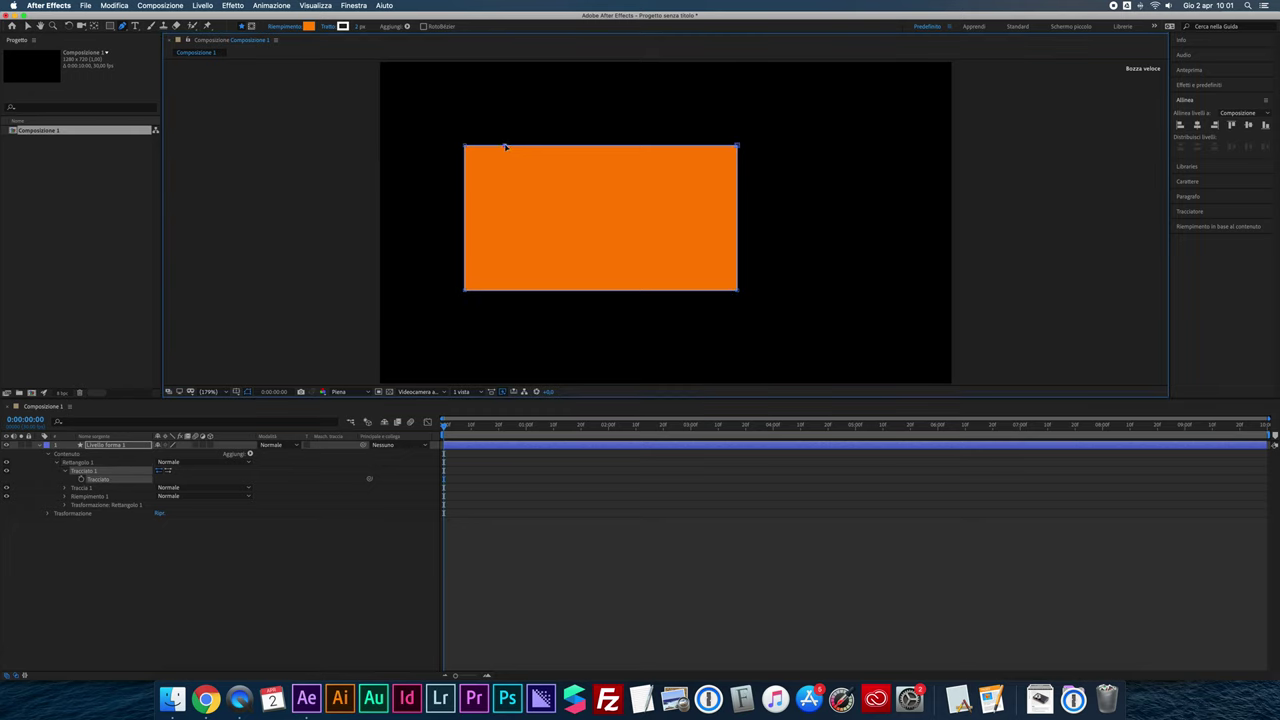
drag(506, 147, 517, 101)
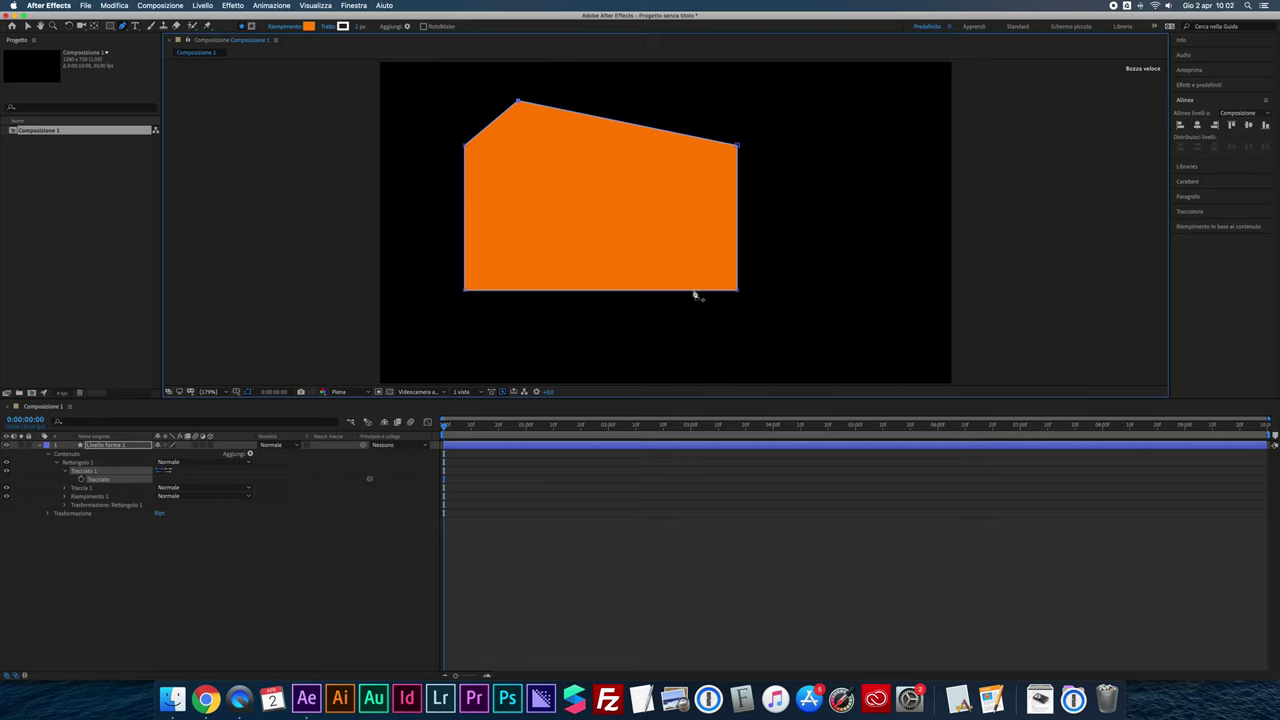
drag(693, 291, 713, 358)
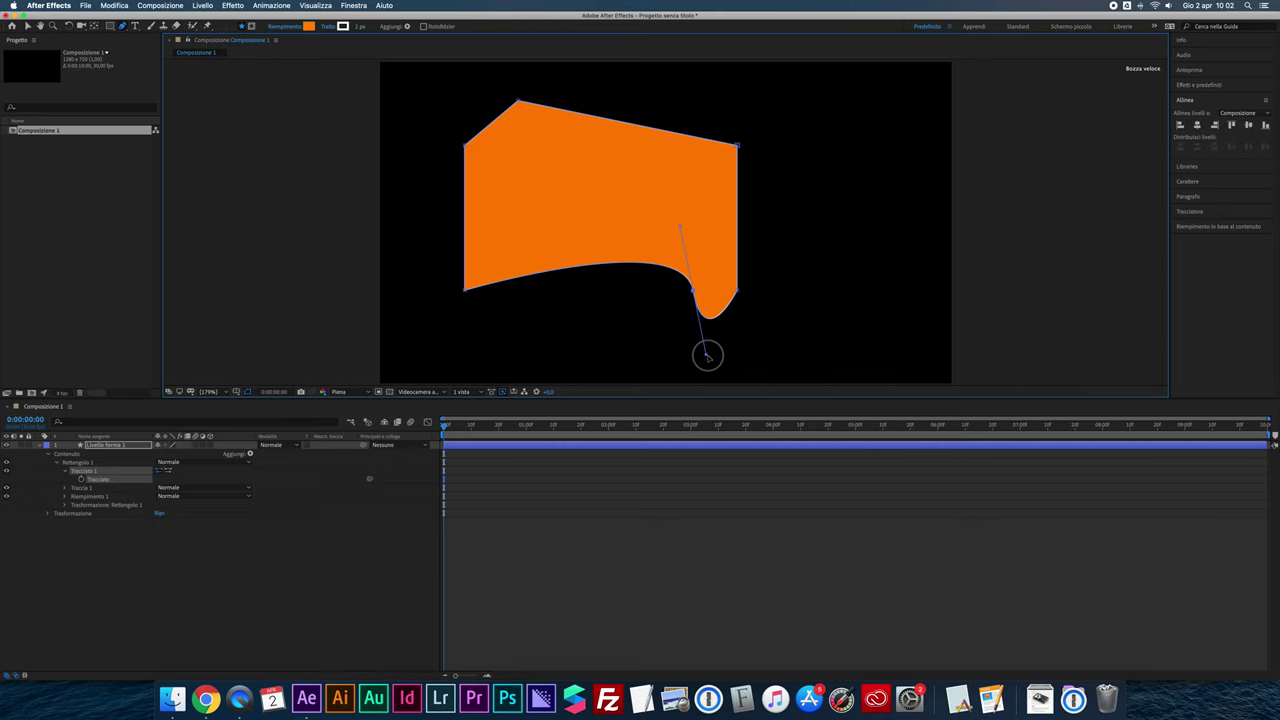
Step: Undo the test edits and set a starting keyframe on the rectangle's path
key(super+z)
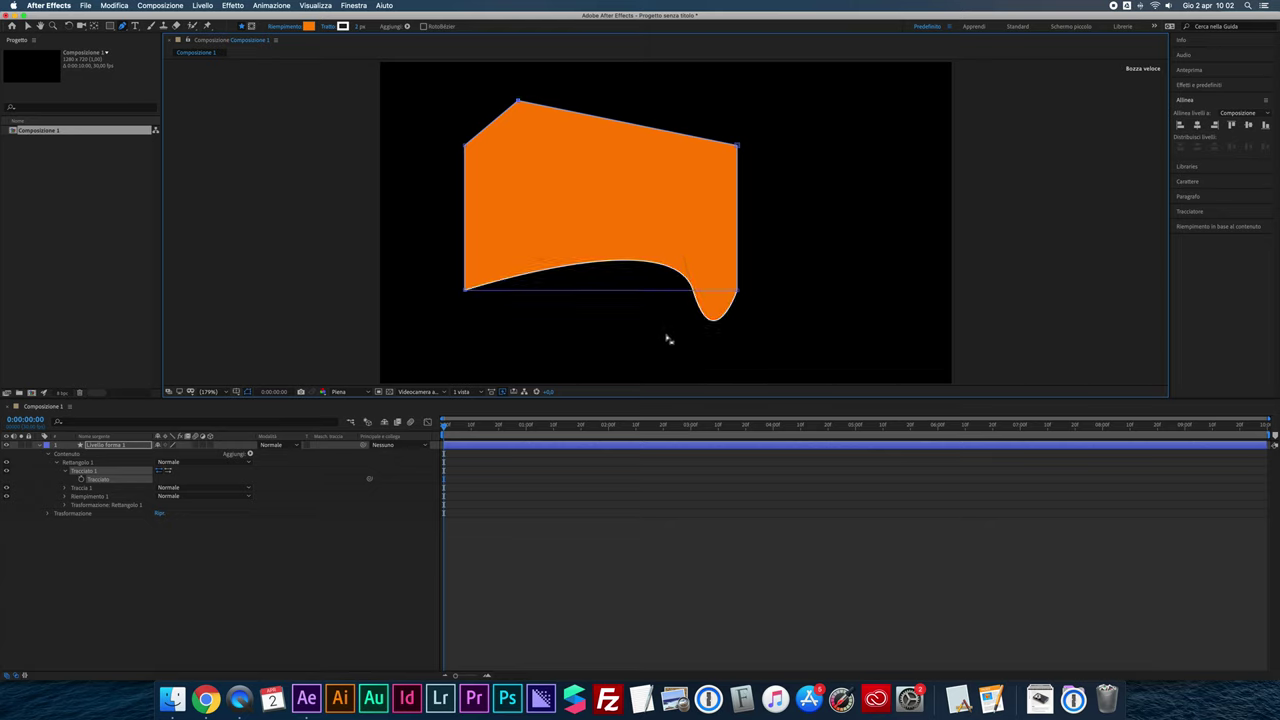
key(super+z)
key(super+z)
key(super+z)
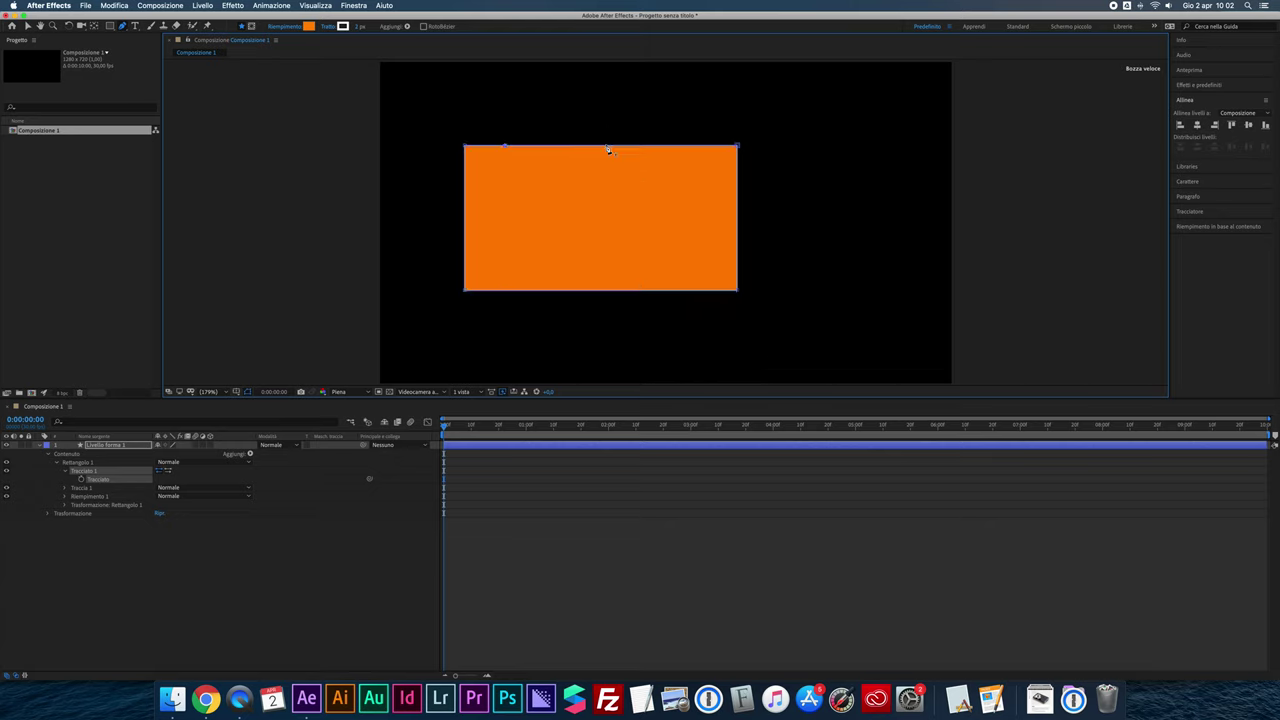
key(super+z)
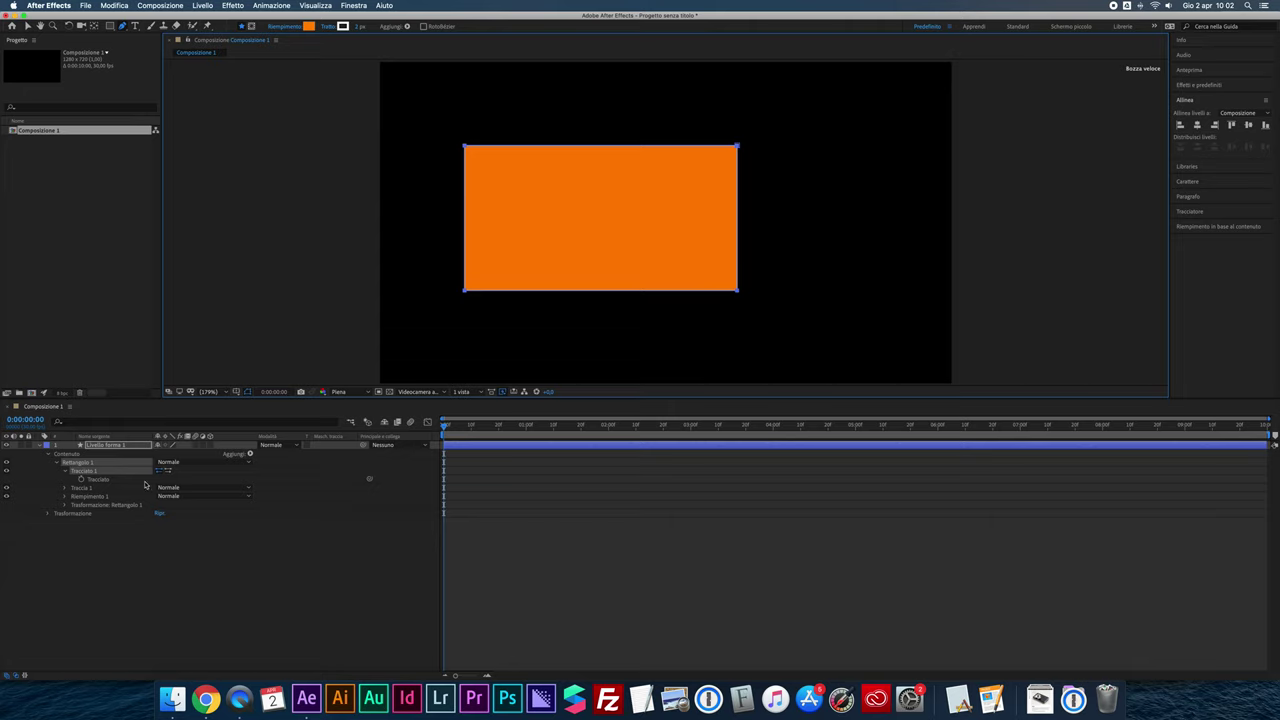
click(82, 480)
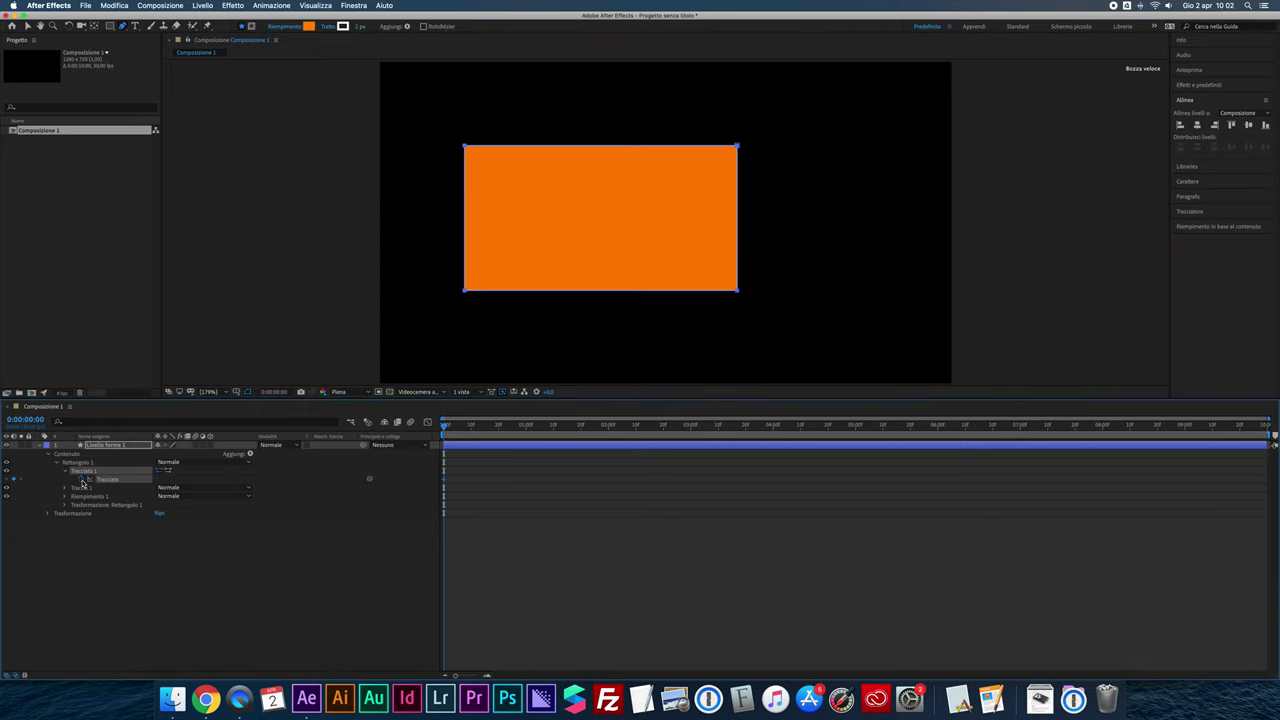
Step: At 0:00:02:00, reshape the rectangle with Pen points: a raised top peak and pulled-down bottom points
click(607, 436)
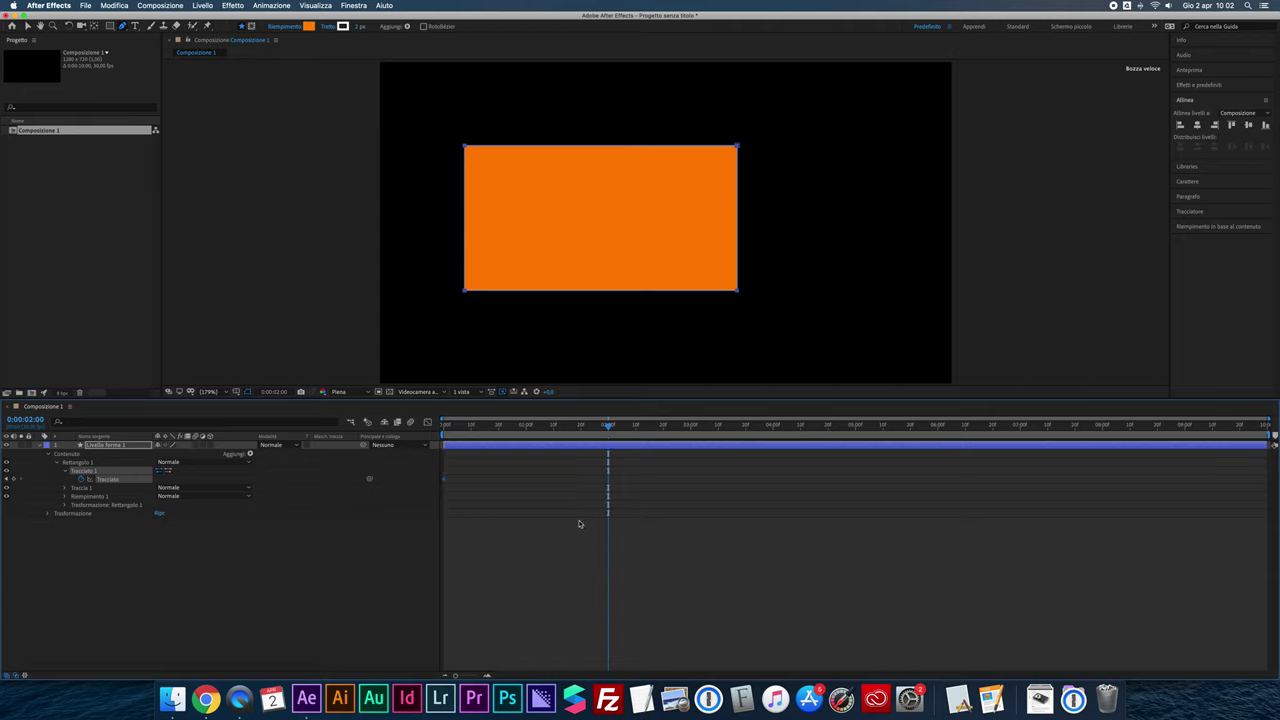
click(538, 147)
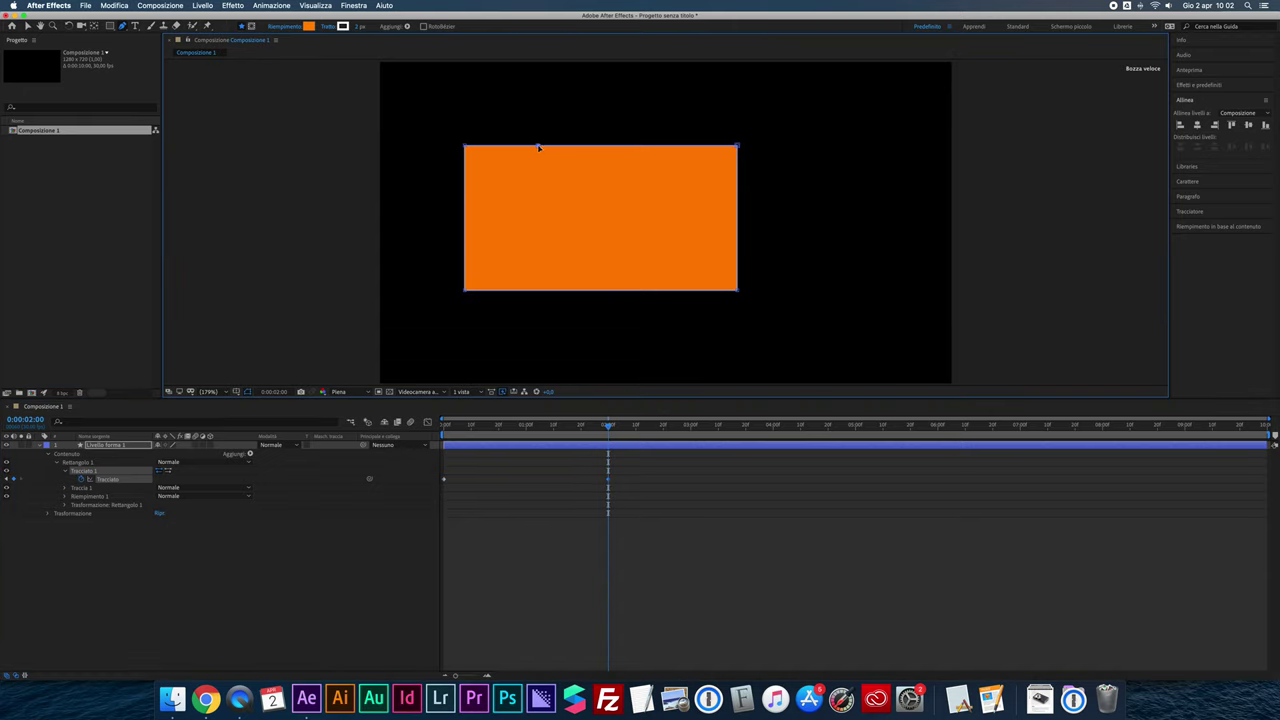
drag(538, 147, 545, 92)
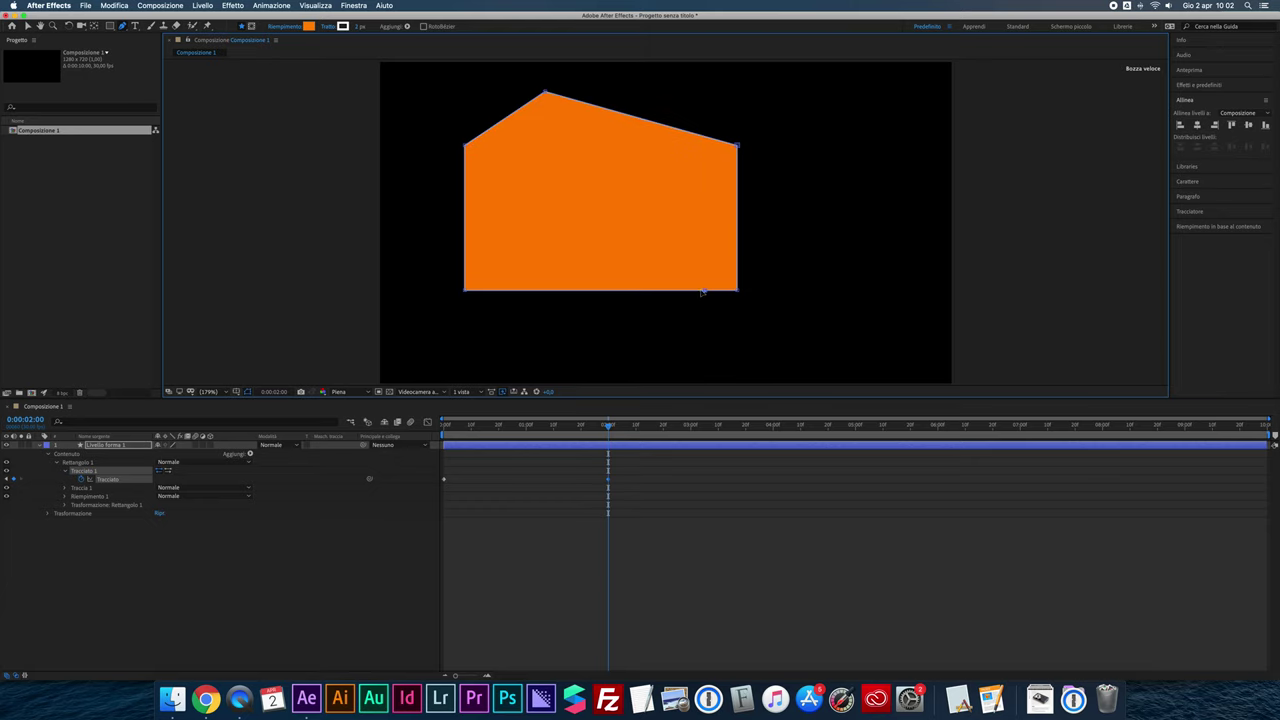
drag(704, 292, 712, 323)
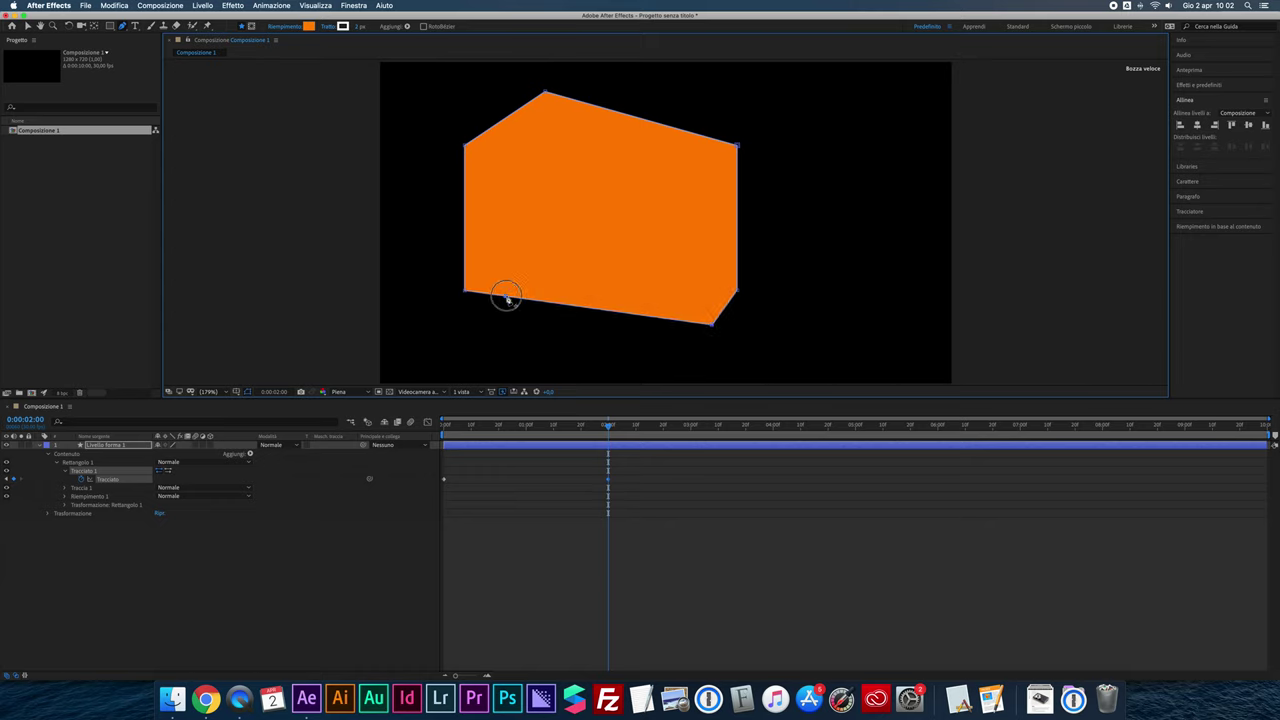
mouse_move(504, 295)
mouse_down()
mouse_move(545, 286)
mouse_move(582, 245)
mouse_up()
Step: Scrub the timeline to preview the morph, then undo everything including the shape layer
mouse_move(609, 426)
mouse_down()
mouse_move(481, 446)
mouse_move(608, 442)
mouse_move(437, 455)
mouse_move(610, 442)
mouse_up()
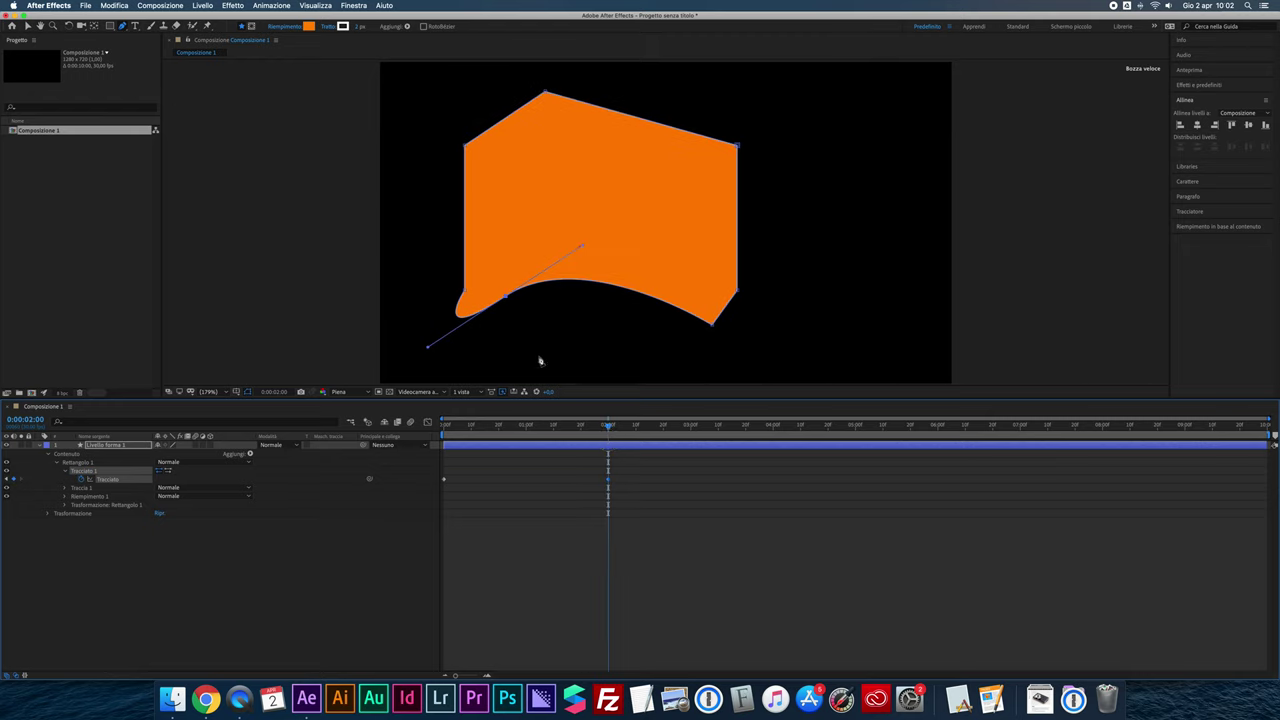
key(ctrl+z)
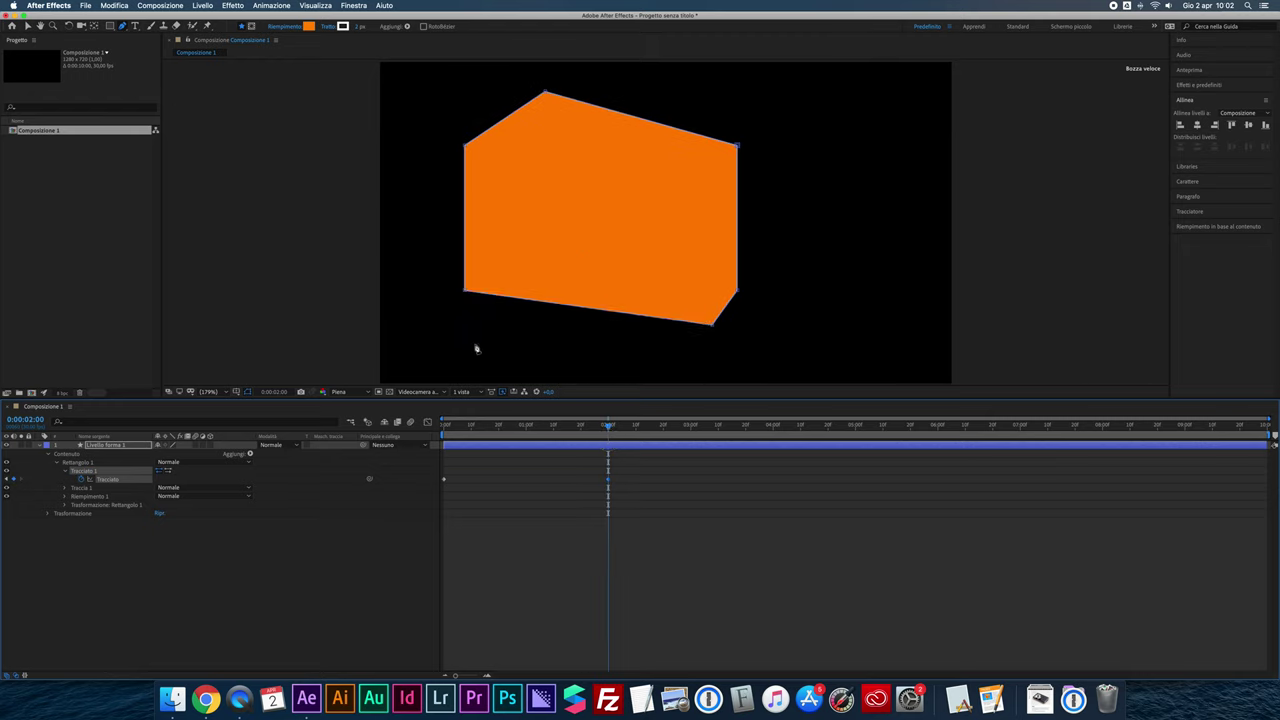
key(ctrl+z)
key(ctrl+z)
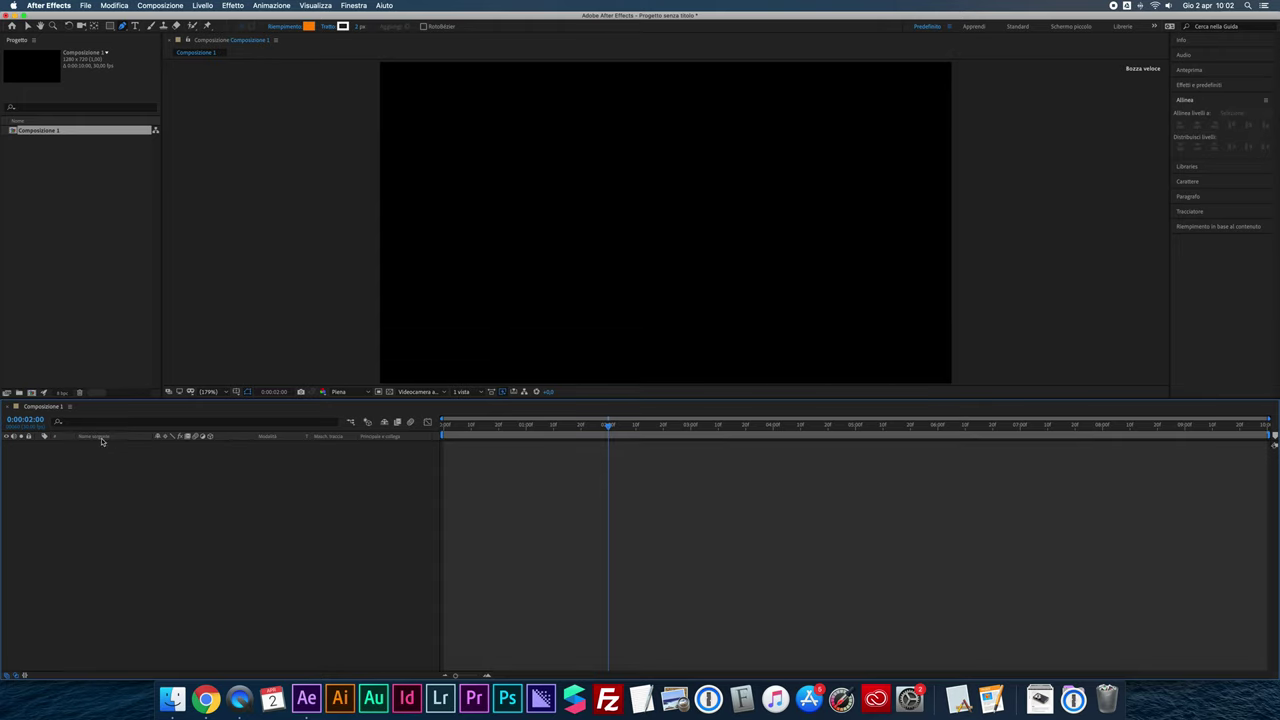
Step: Draw an orange hexagon with the Polygon tool at the canvas's left, then pick the Star tool
click(110, 27)
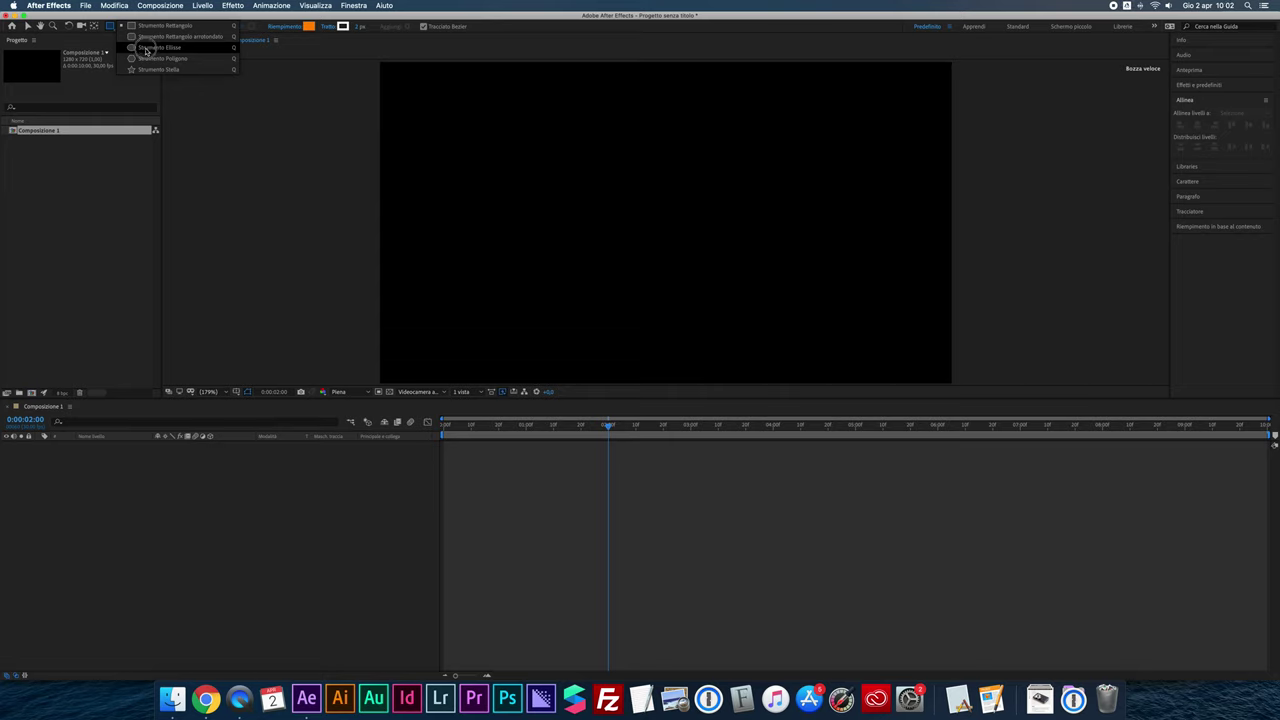
click(146, 48)
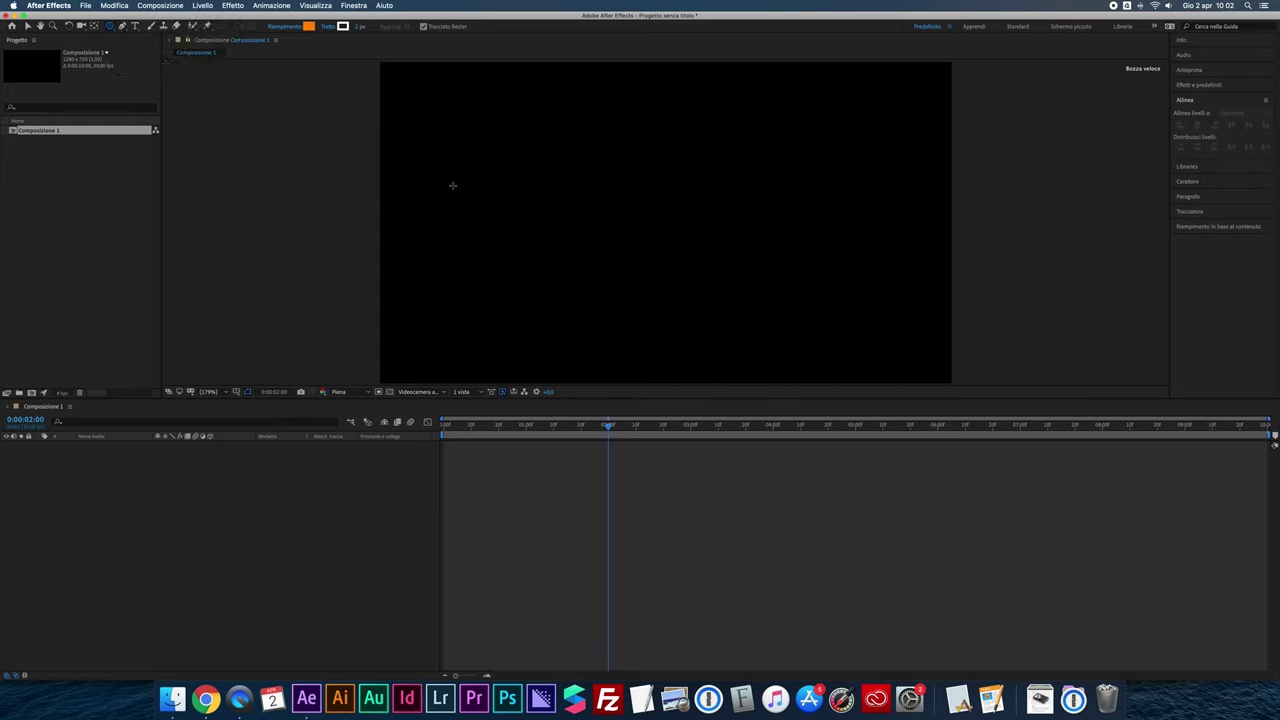
drag(452, 185, 490, 209)
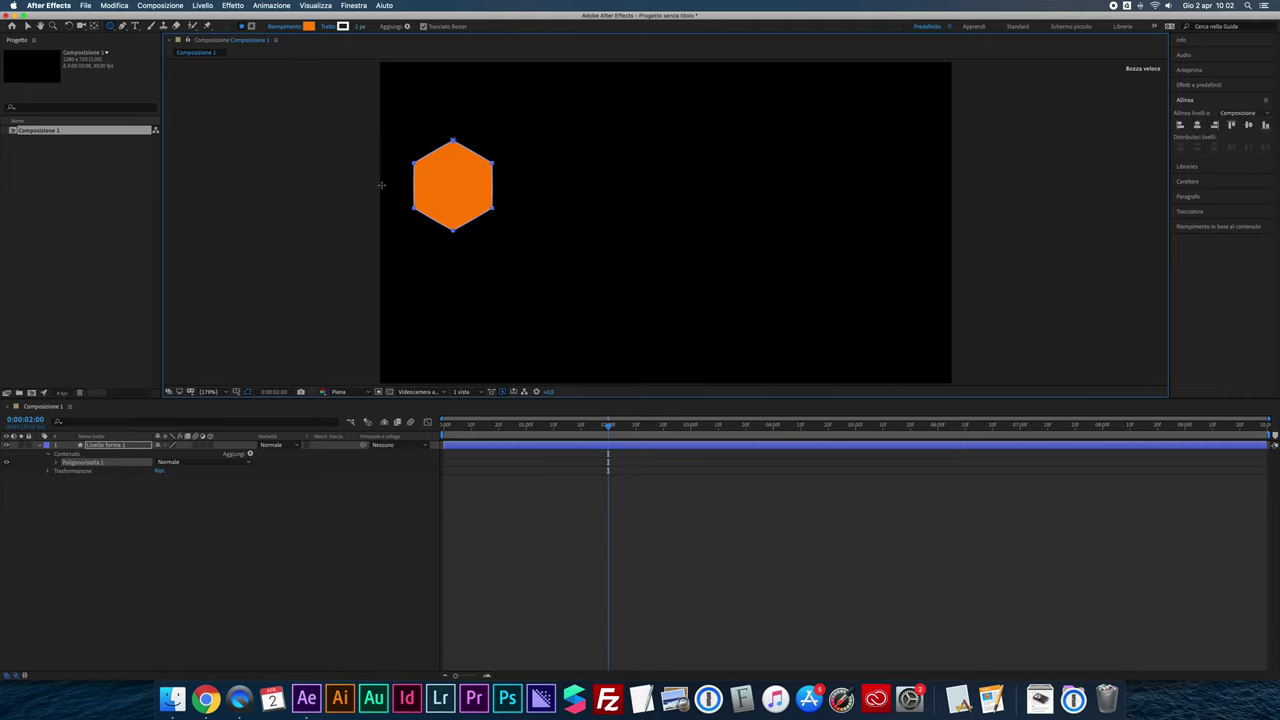
click(68, 455)
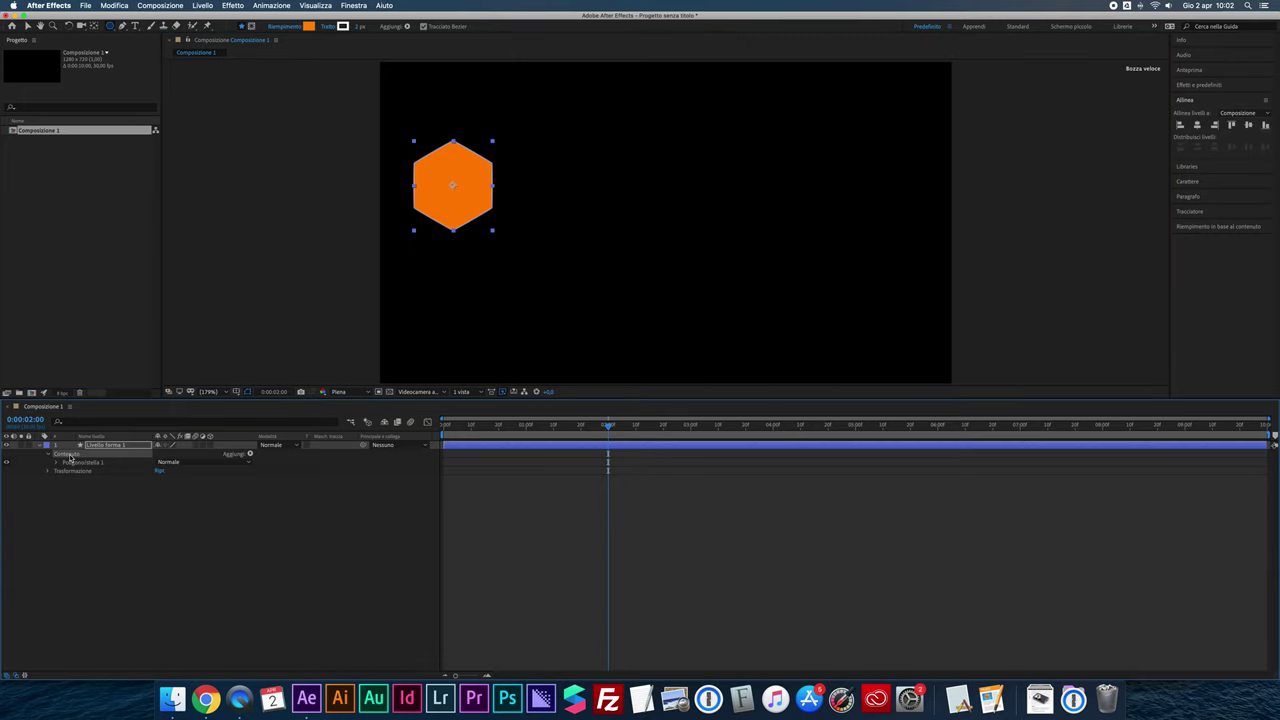
click(111, 27)
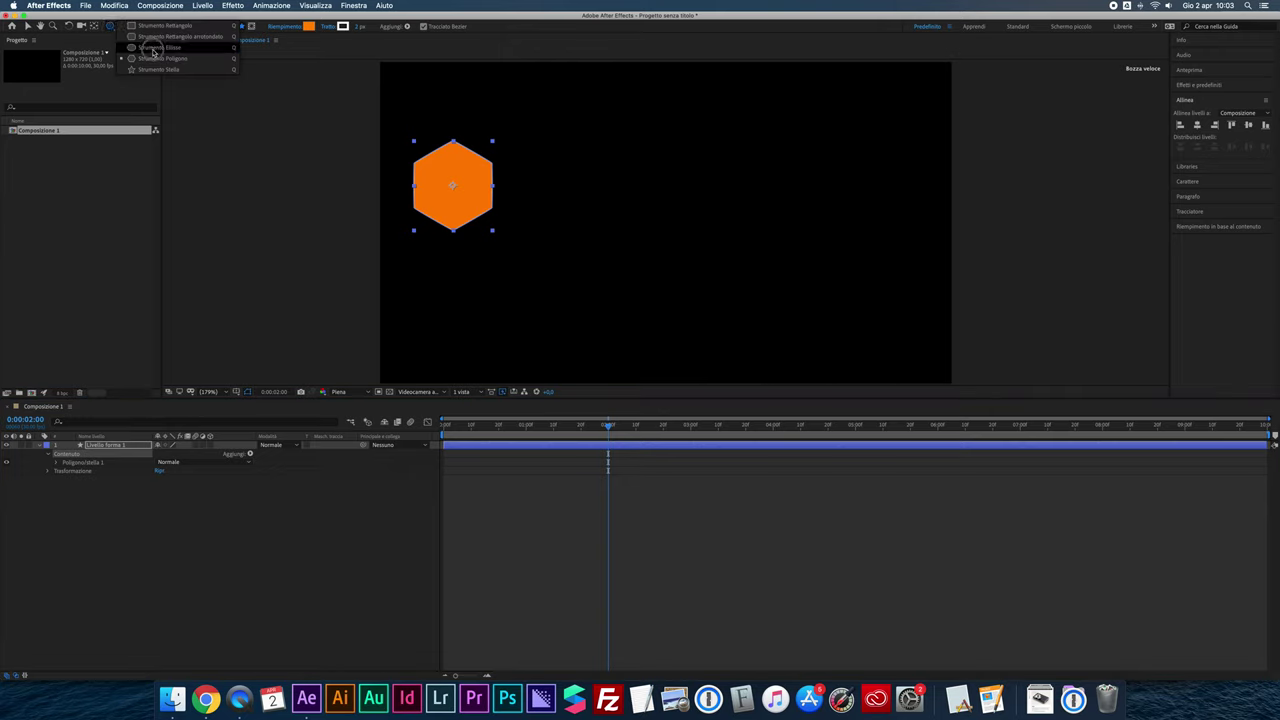
click(156, 68)
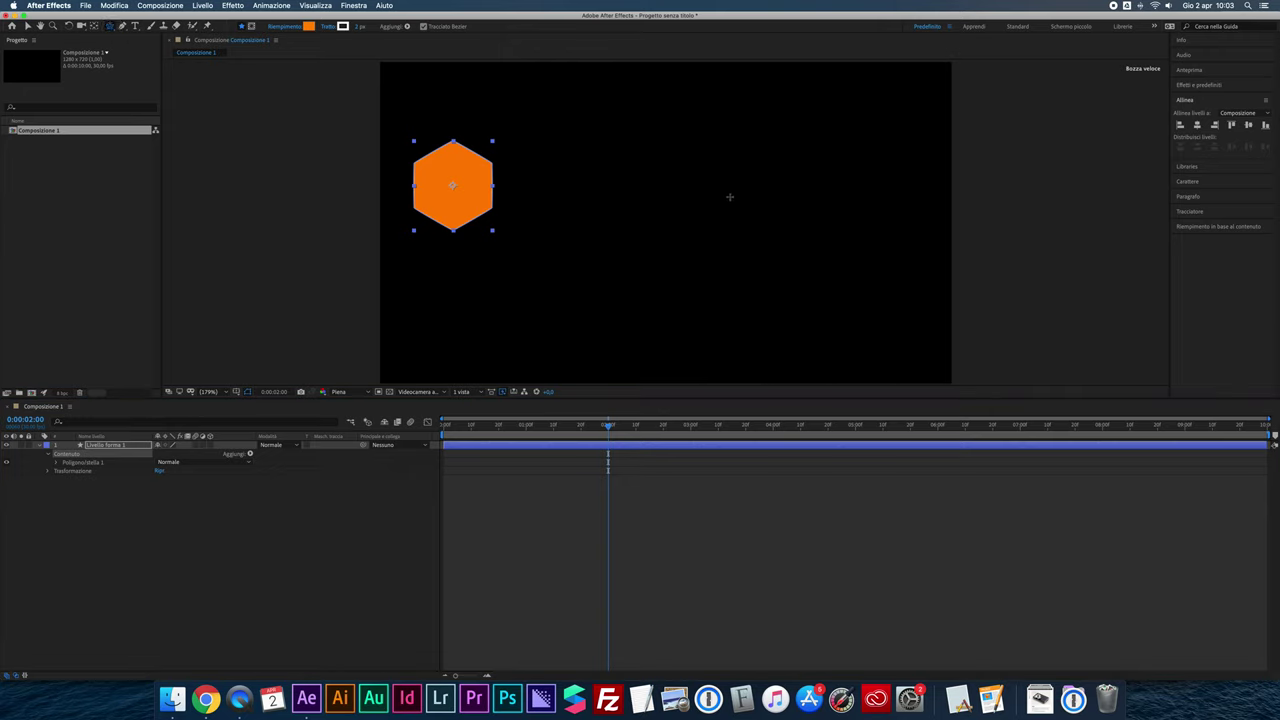
Step: Draw a star right of the hexagon, pressing Down while dragging to make it six-pointed
drag(767, 200, 808, 234)
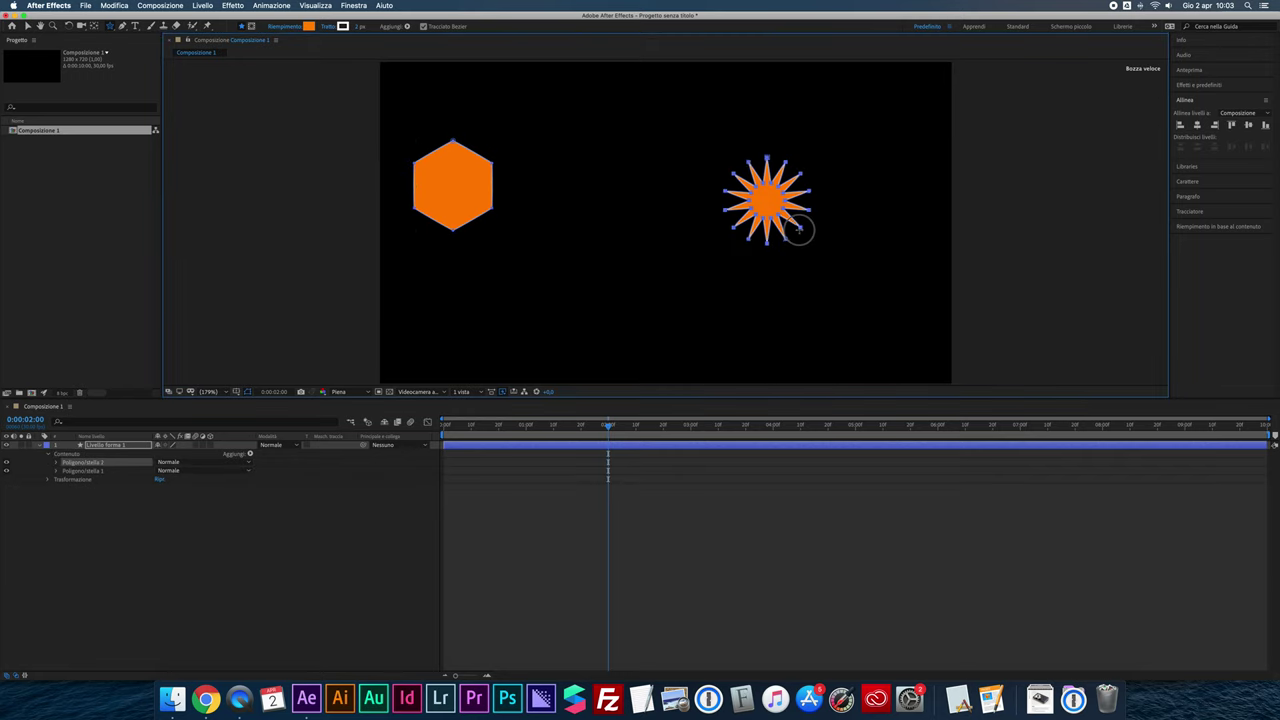
key(Down)
key(Down)
key(Down)
key(Down)
drag(806, 234, 823, 246)
key(Down)
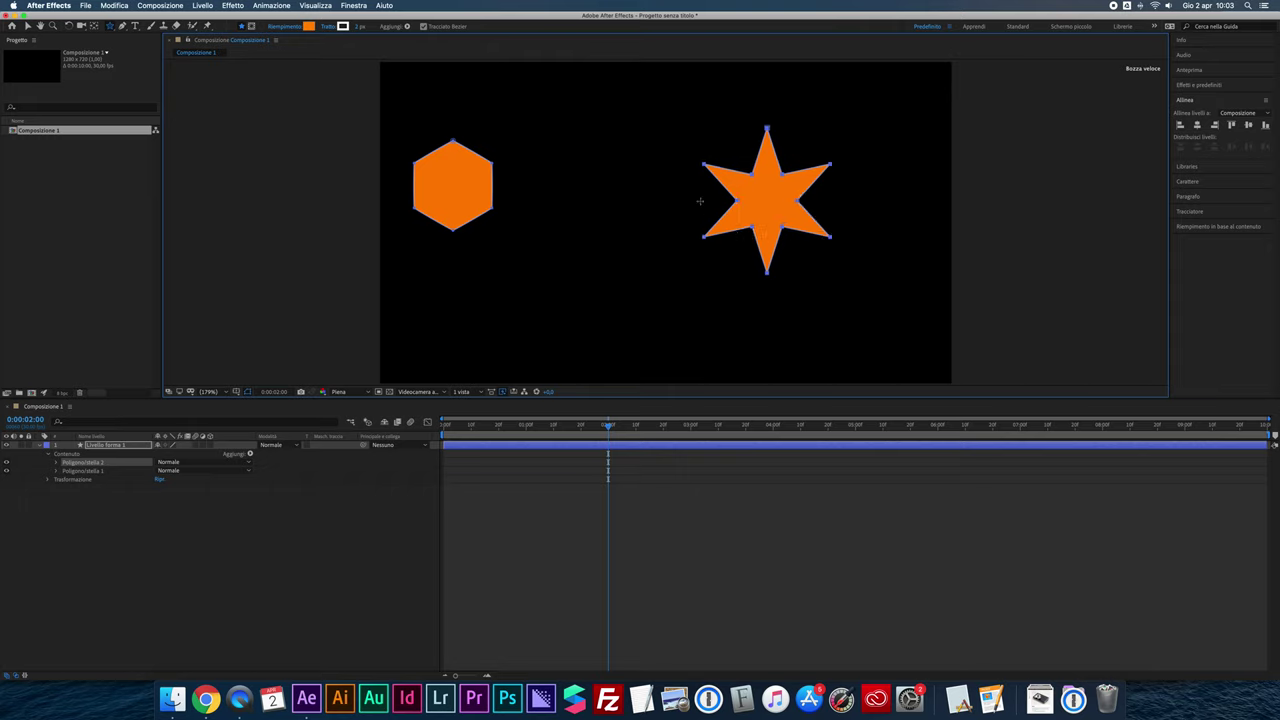
Step: Expand Poligono/stella 1 and 2 to reveal both groups' Tracciato path properties
click(57, 463)
click(57, 505)
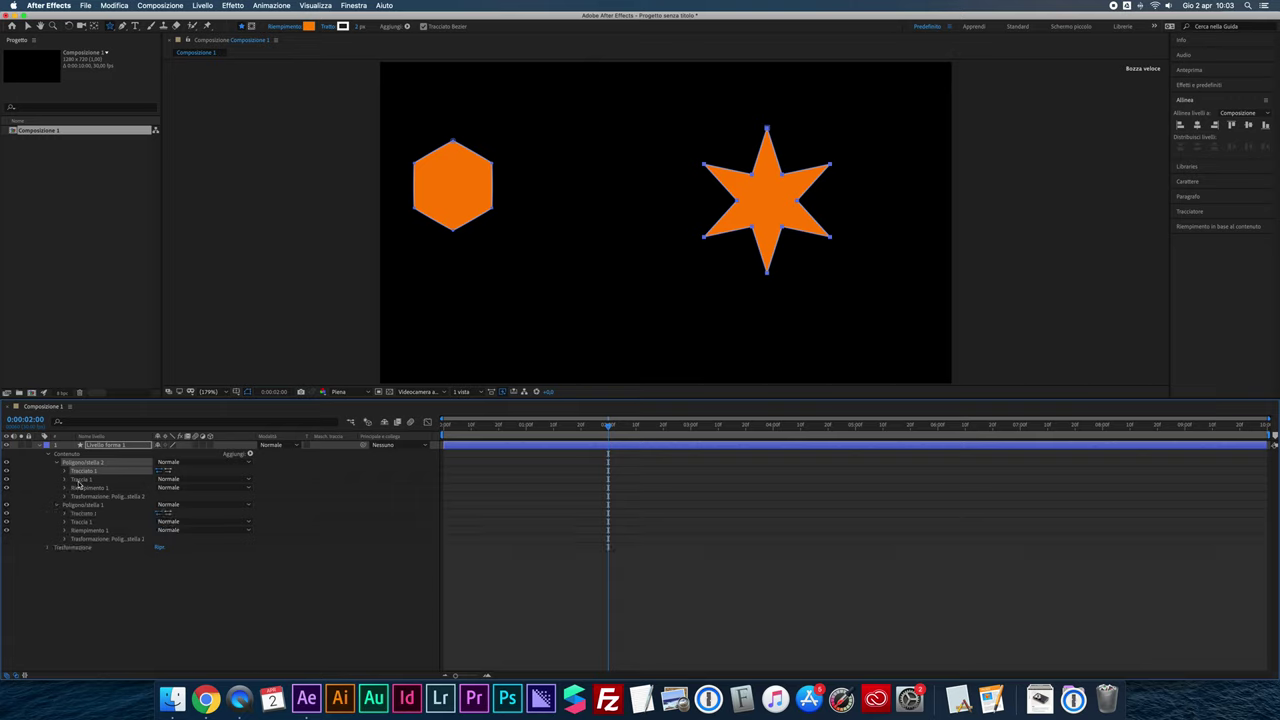
click(65, 472)
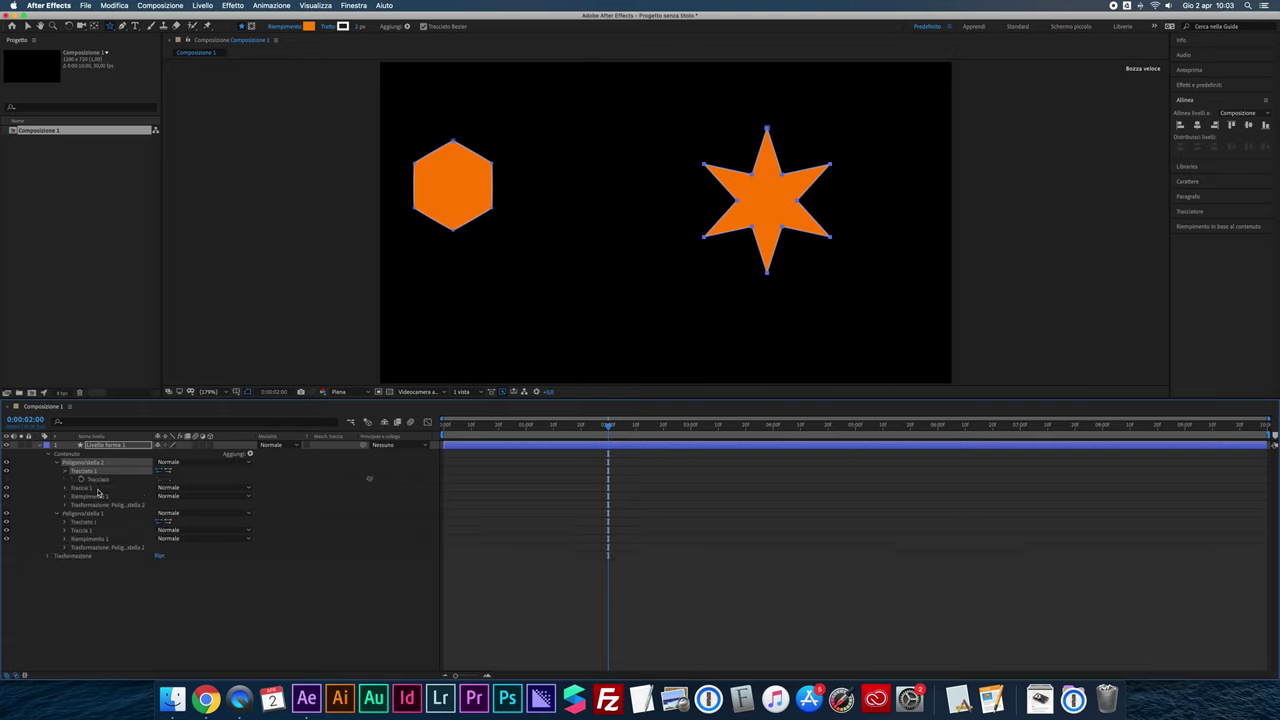
click(65, 522)
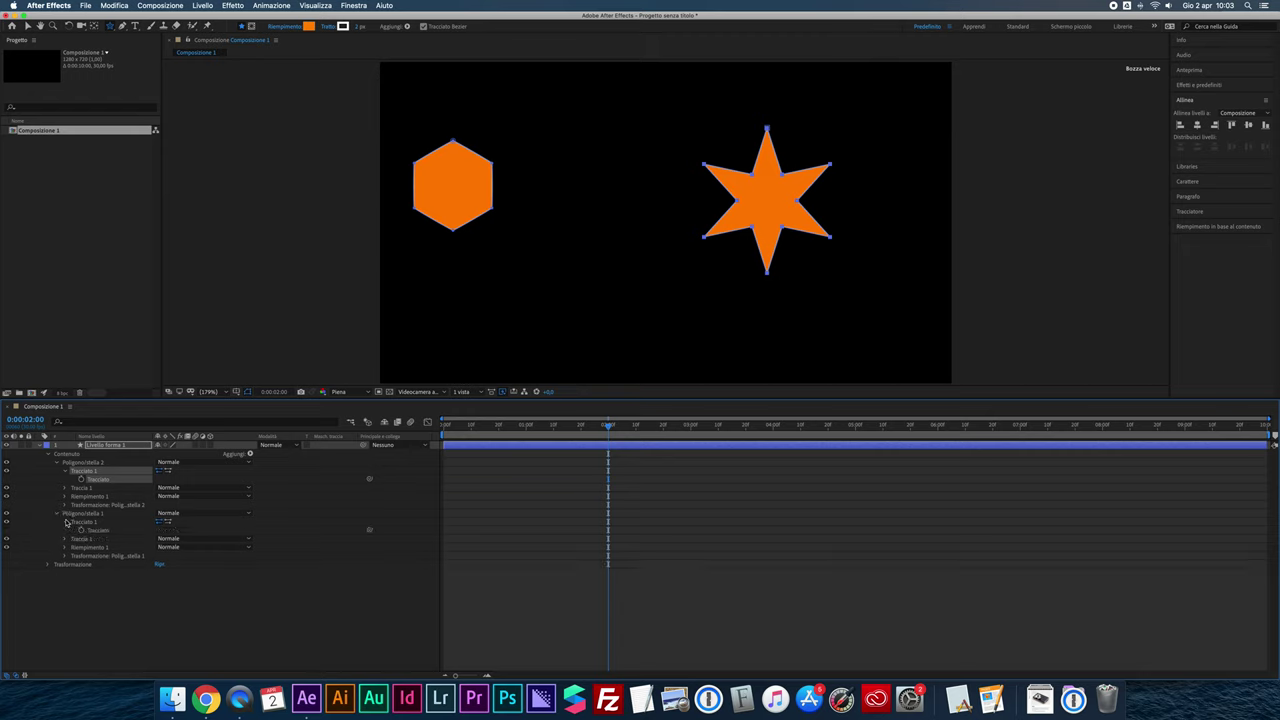
click(90, 529)
Step: Set a Tracciato keyframe on the hexagon at 0:00, then move the playhead to 2:00
drag(546, 434, 445, 430)
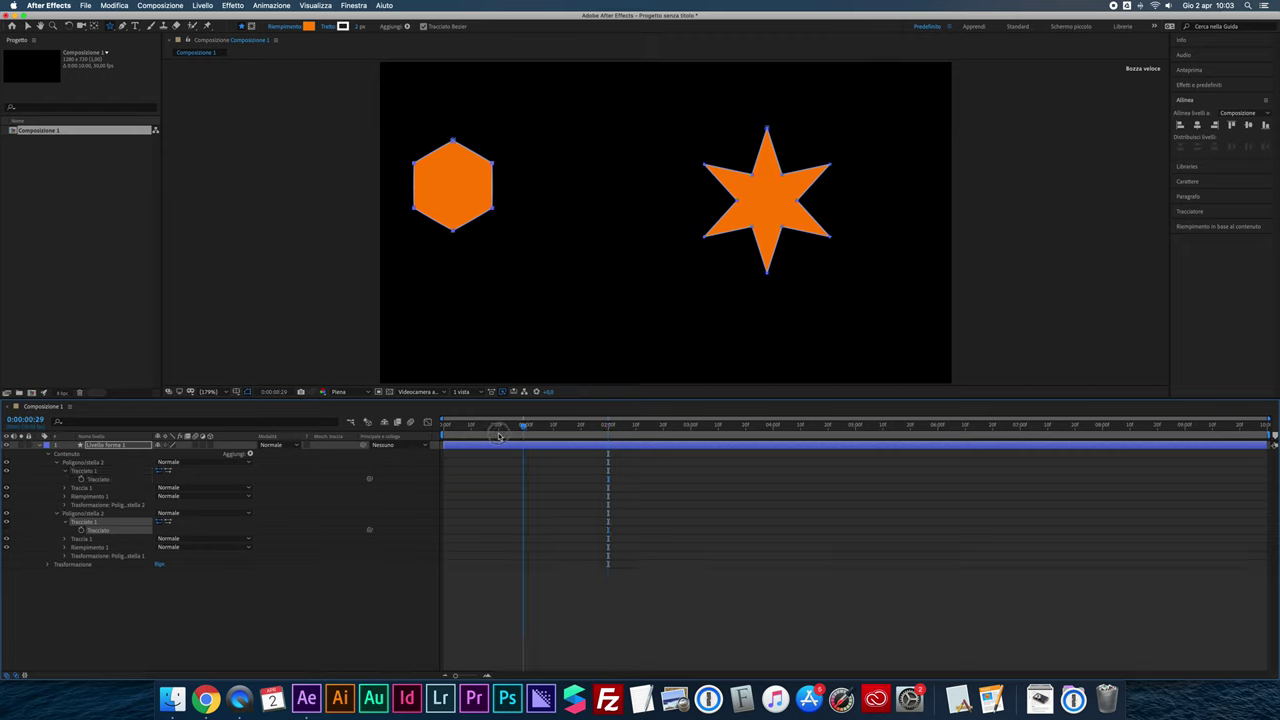
click(74, 516)
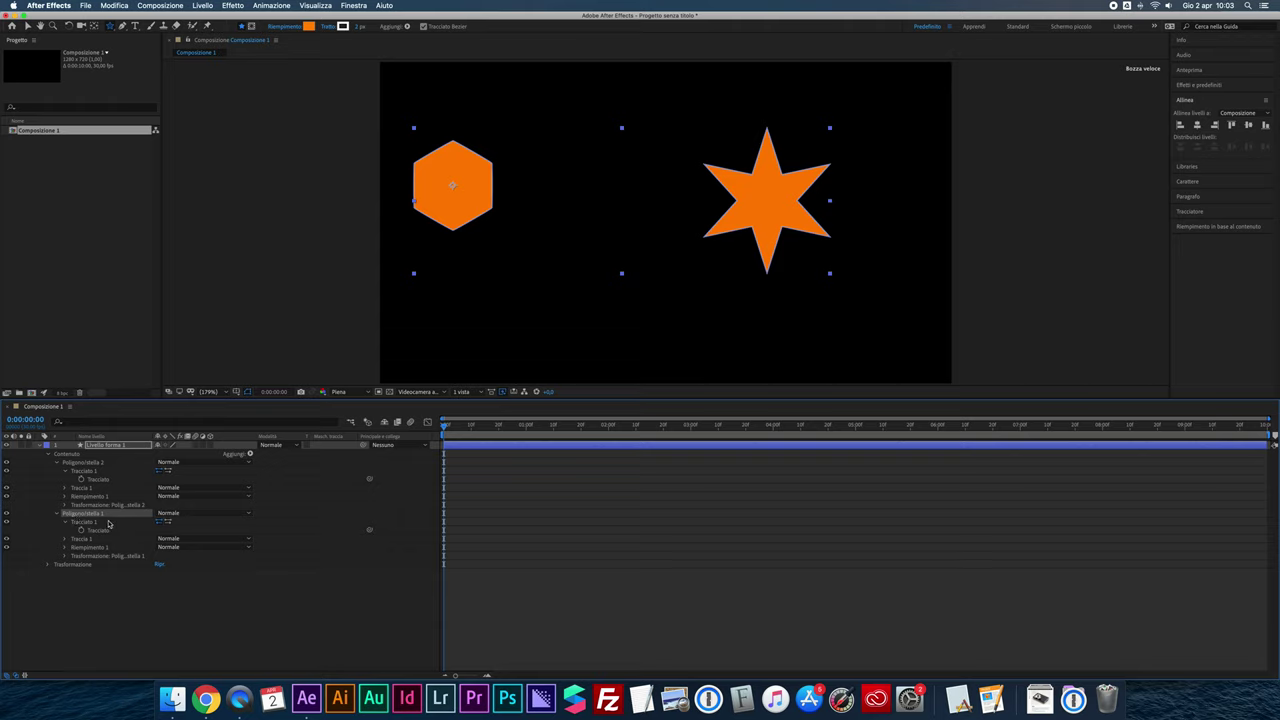
click(82, 530)
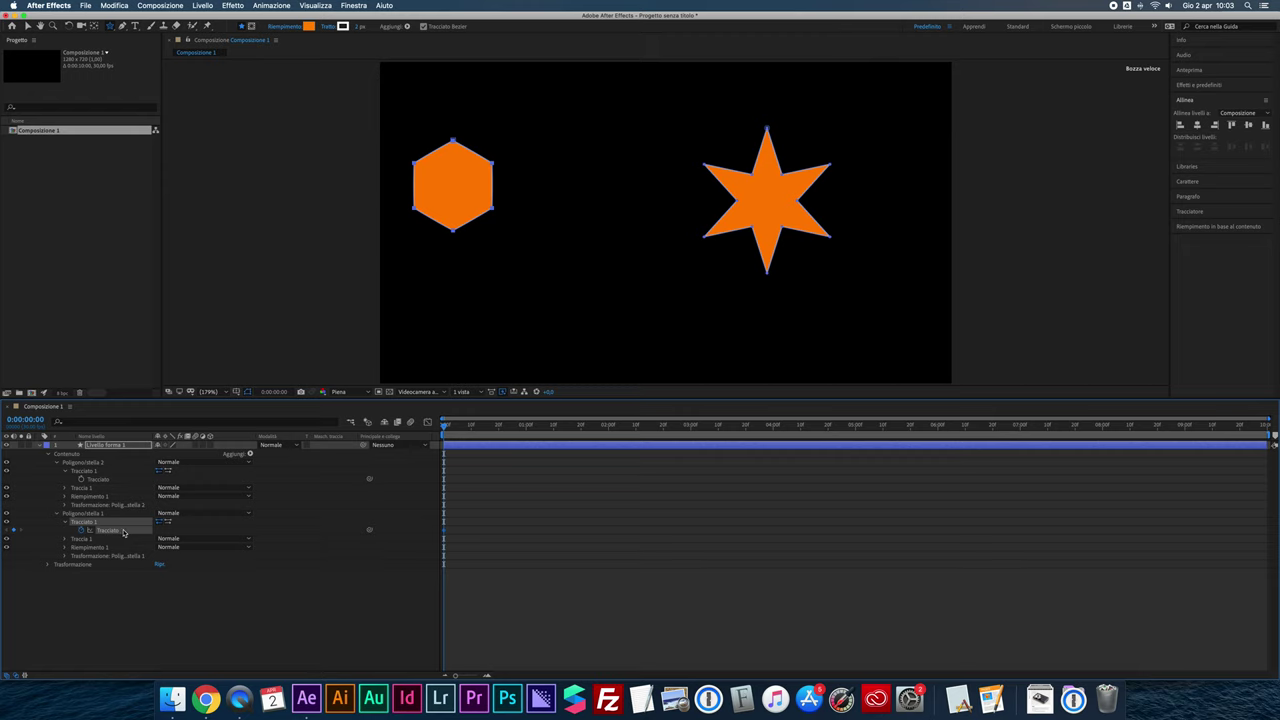
drag(444, 426, 610, 430)
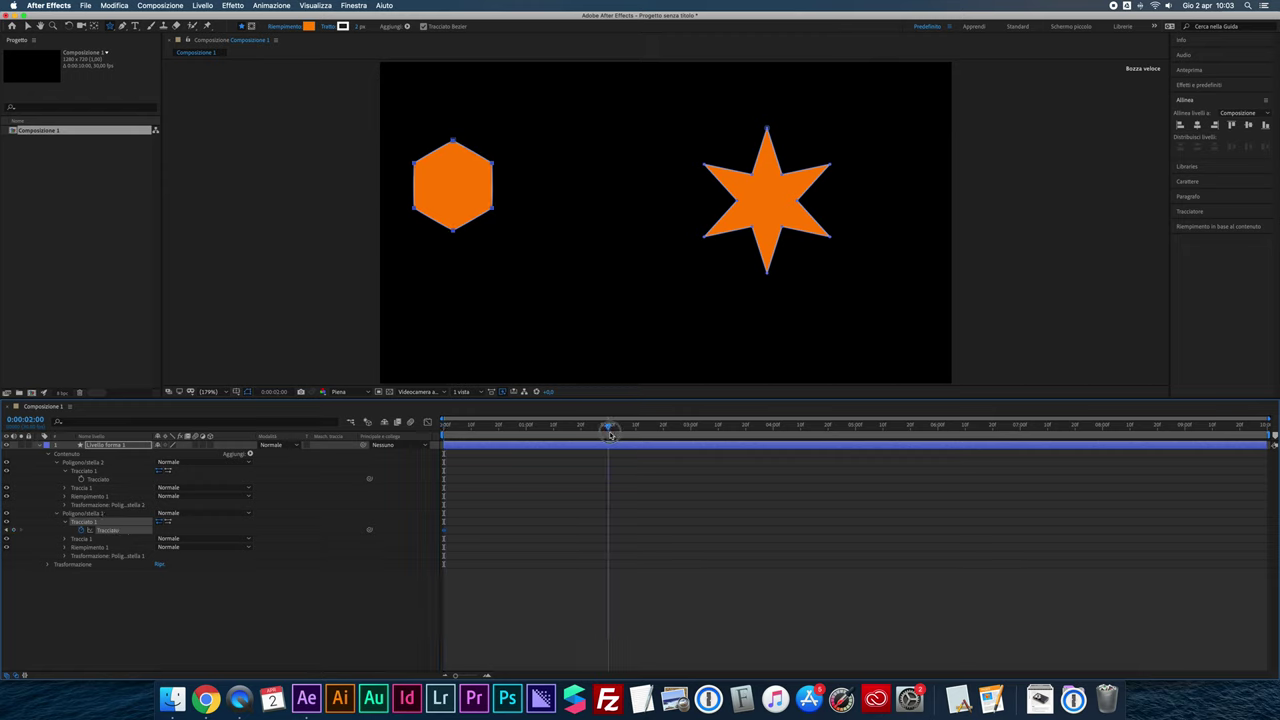
click(97, 481)
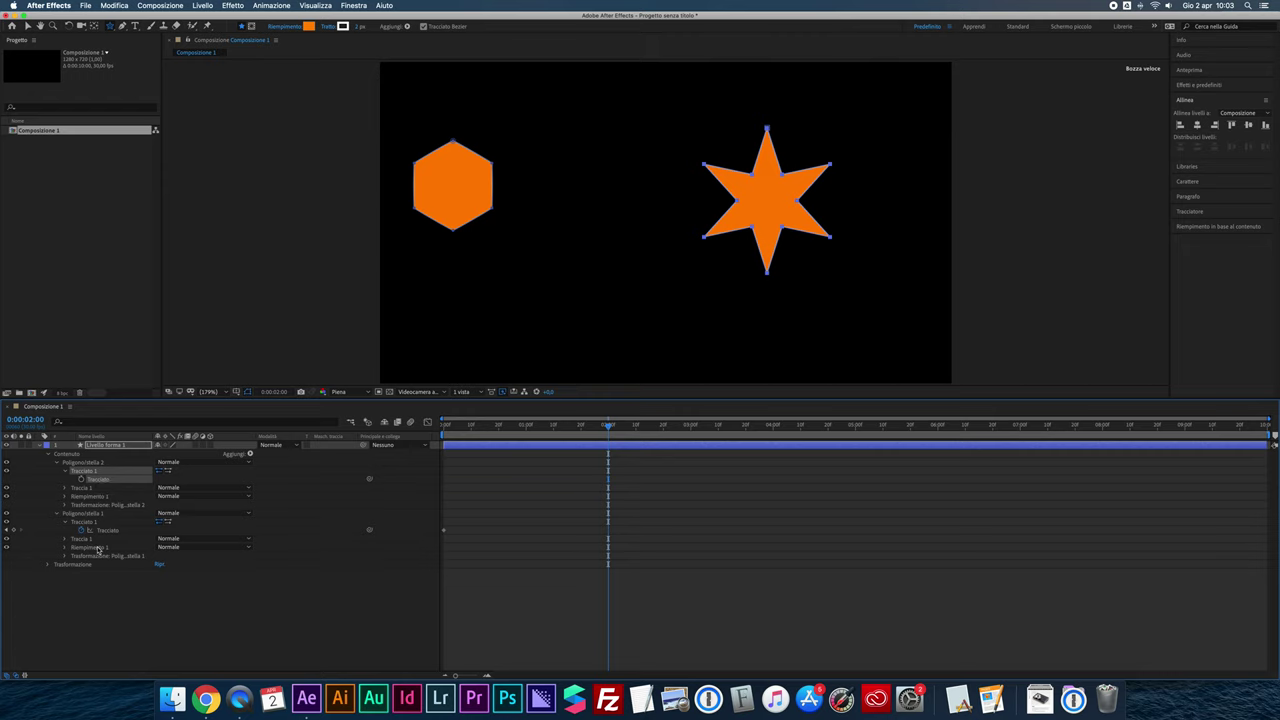
Step: Paste the star's path into the hexagon's Tracciato at 2:00, creating its second keyframe
click(89, 522)
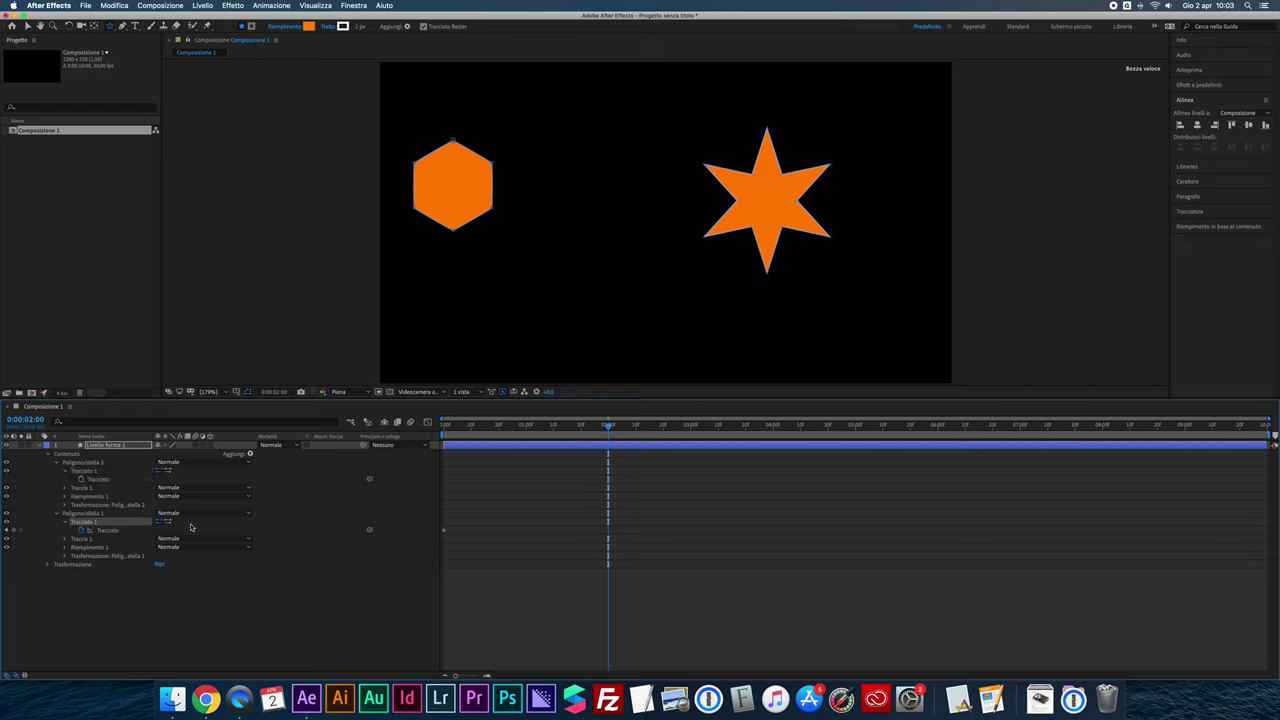
key(super+v)
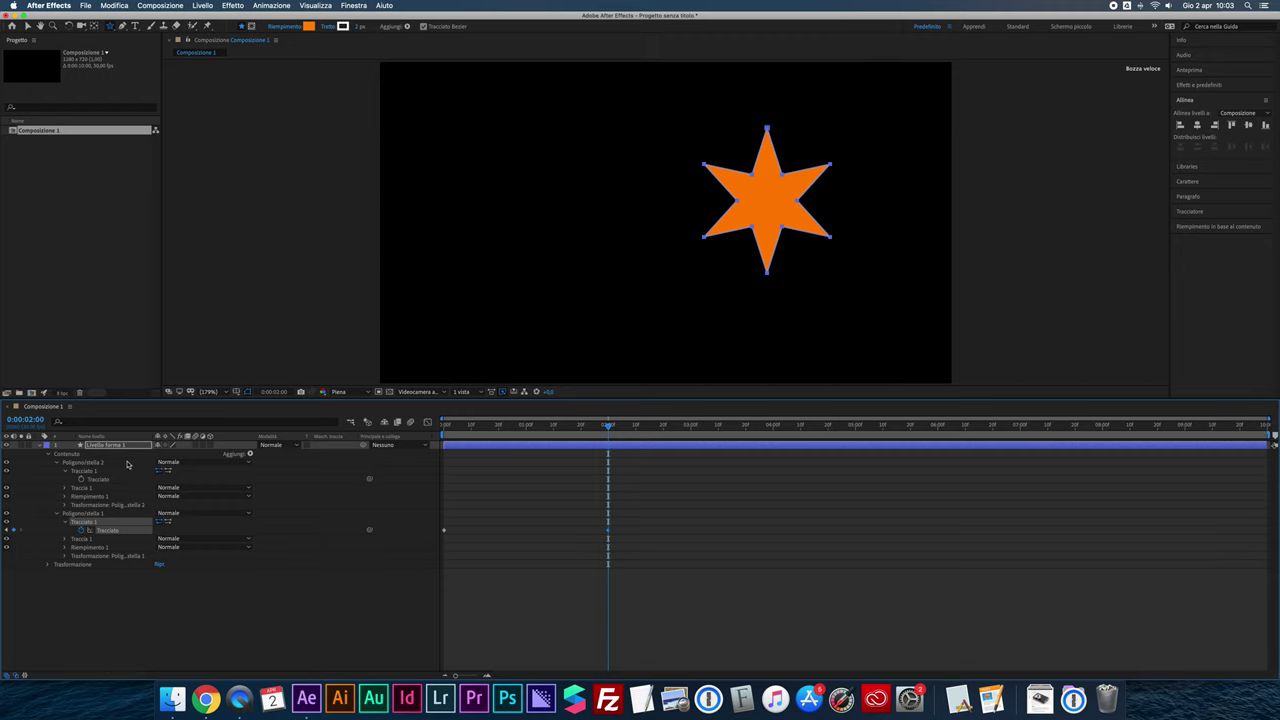
click(85, 464)
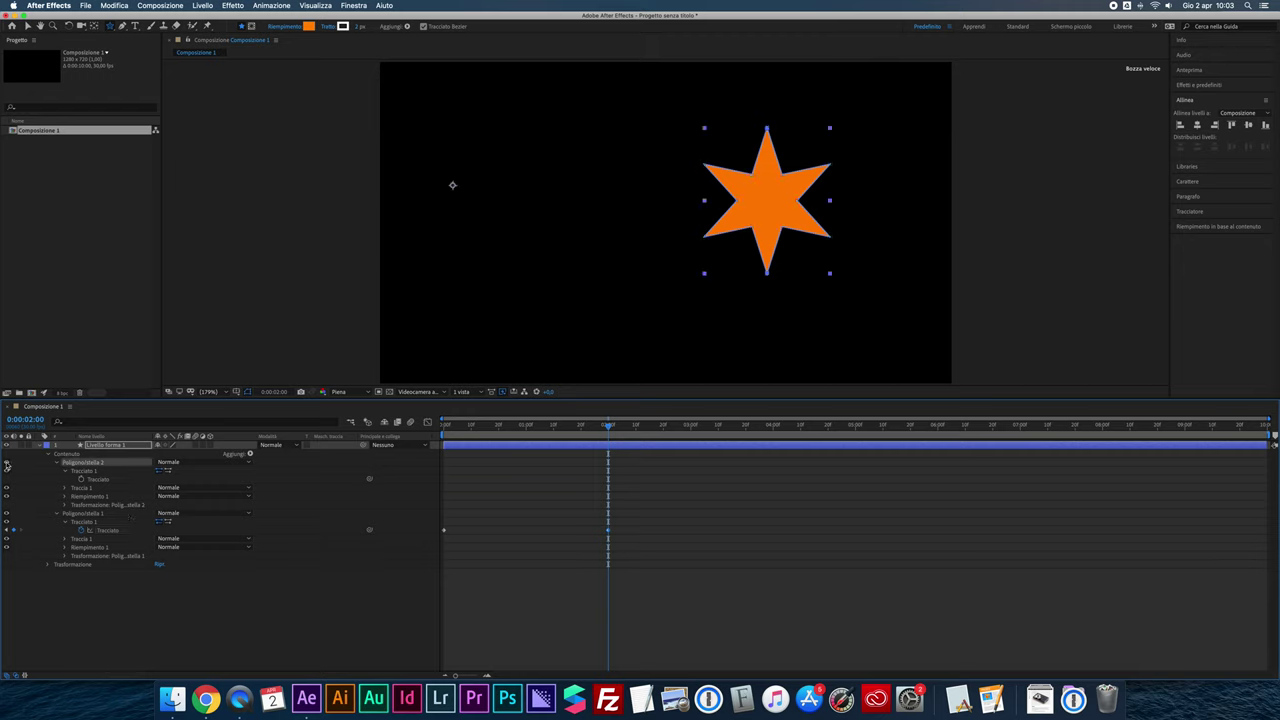
Step: Hide Poligono/stella 2, scrub the timeline, and play a preview of the hexagon-to-star morph
drag(493, 428, 444, 436)
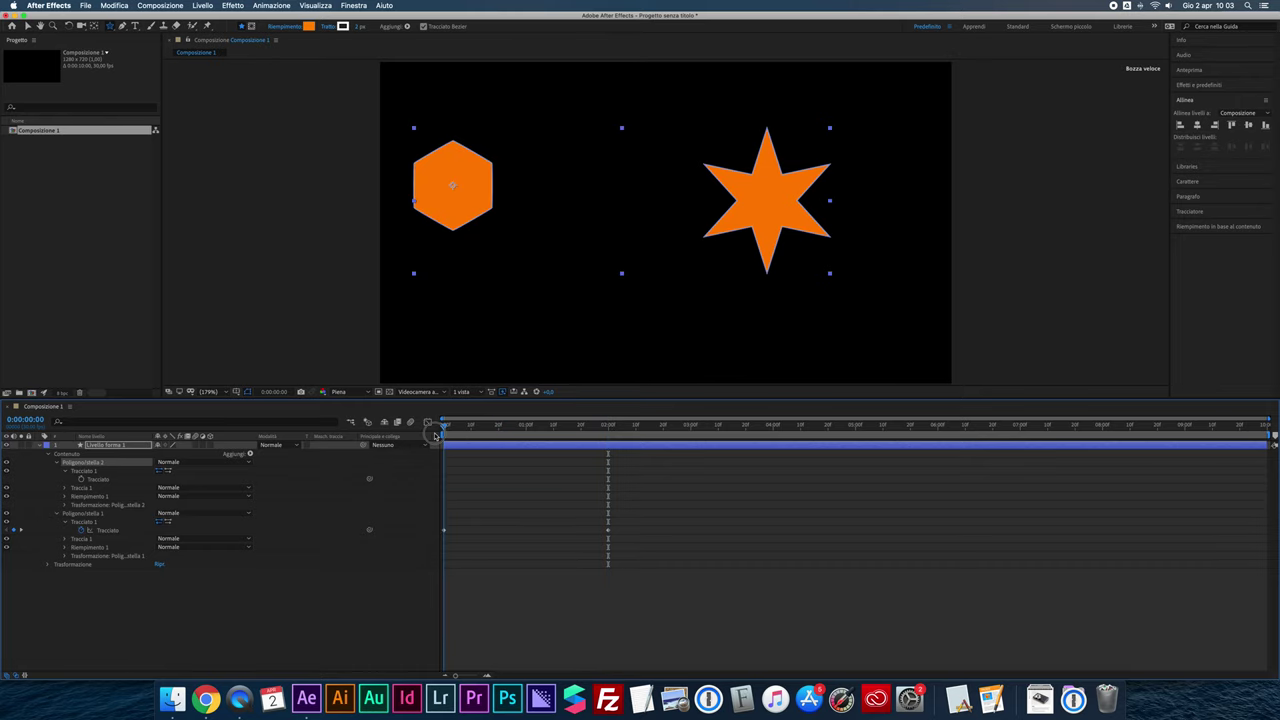
click(8, 463)
mouse_move(445, 427)
mouse_down()
mouse_move(606, 428)
mouse_move(415, 444)
mouse_up()
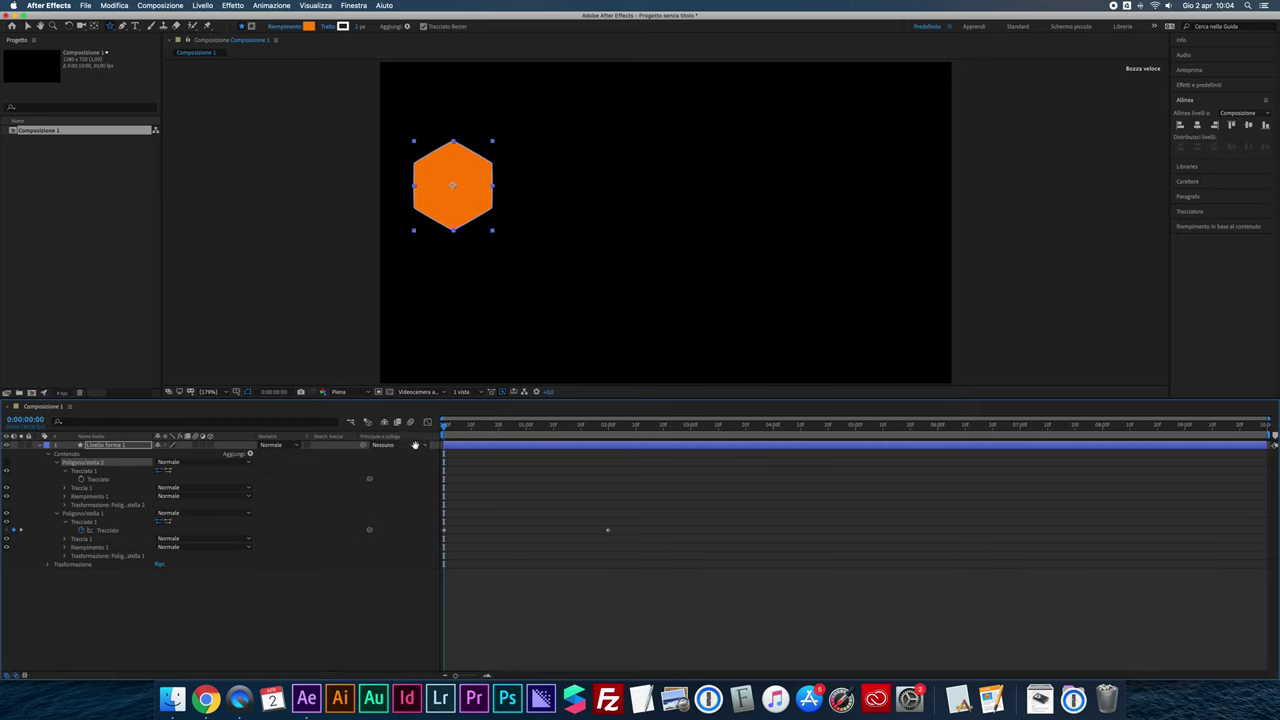
key(space)
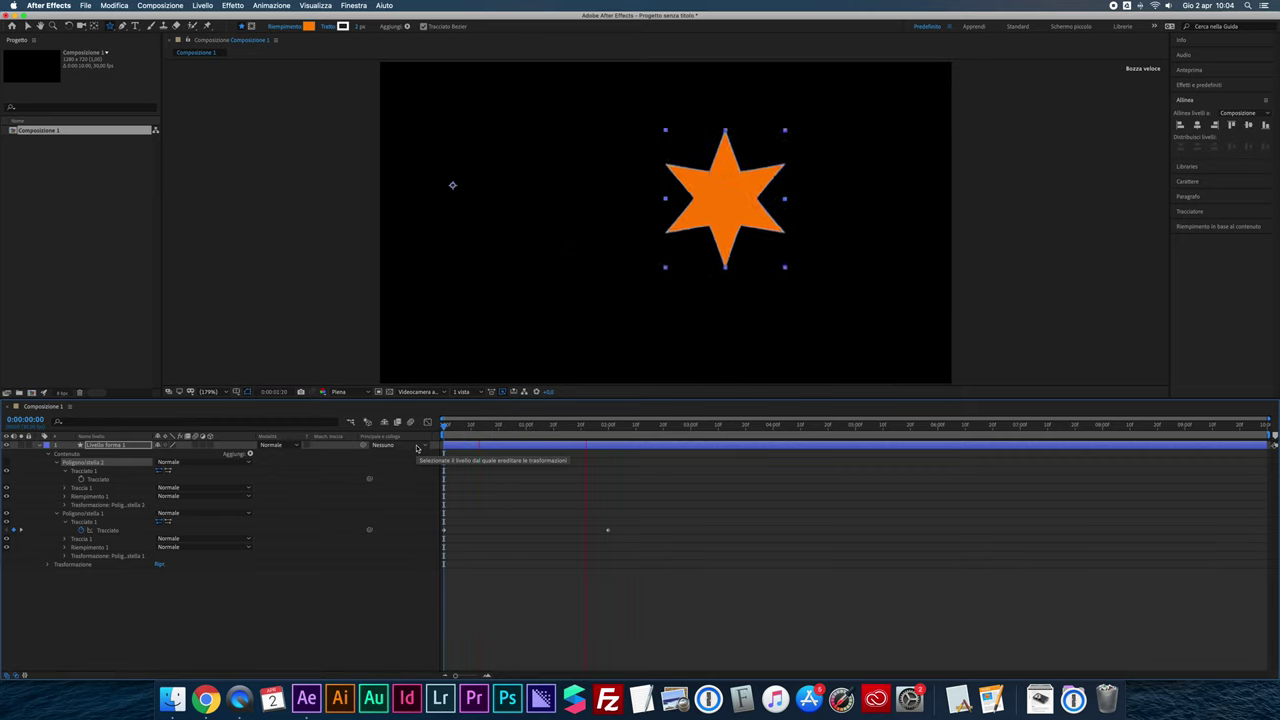
key(space)
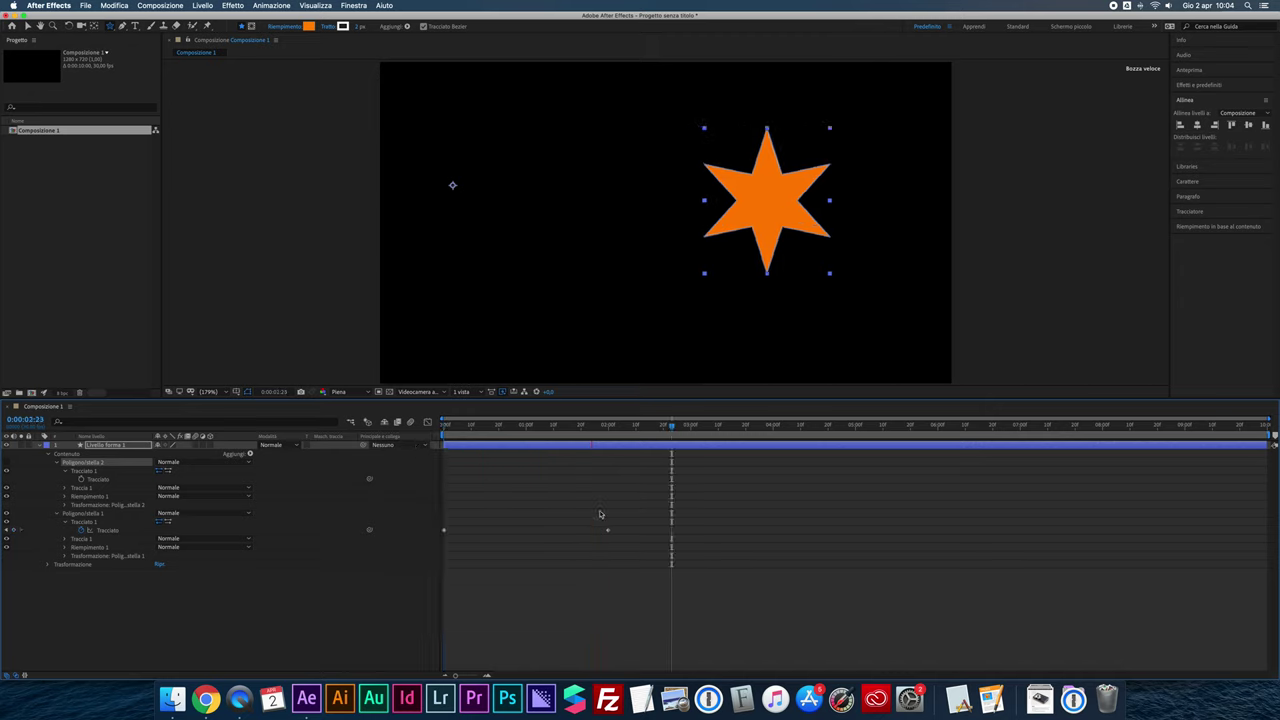